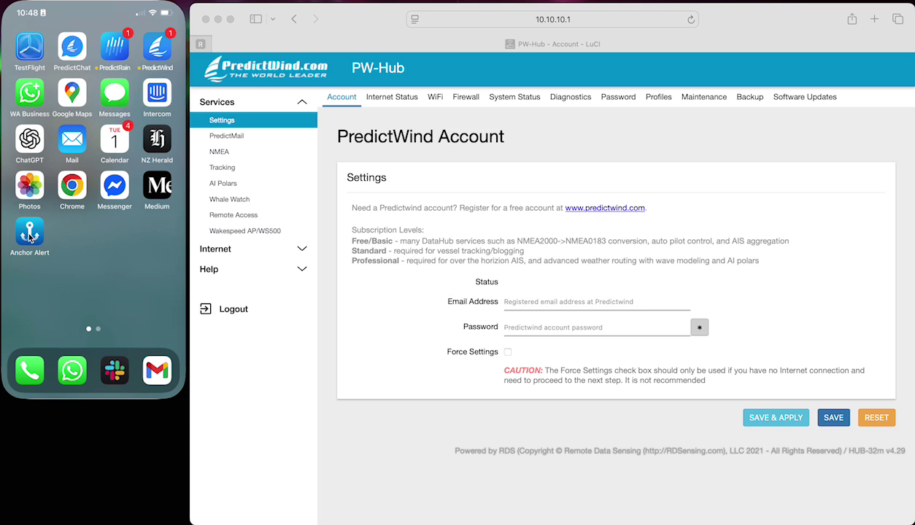
- Launch Anchor Alert on the phone, then bring the DataHub browser window into focus
click(29, 235)
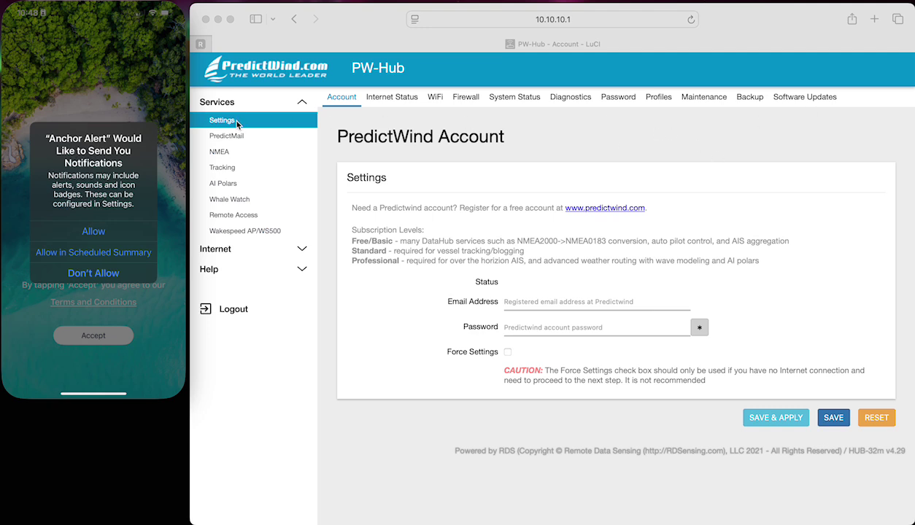
click(810, 111)
- View PW-Hub's Software Updates page, then go to the NMEA Settings page
click(808, 104)
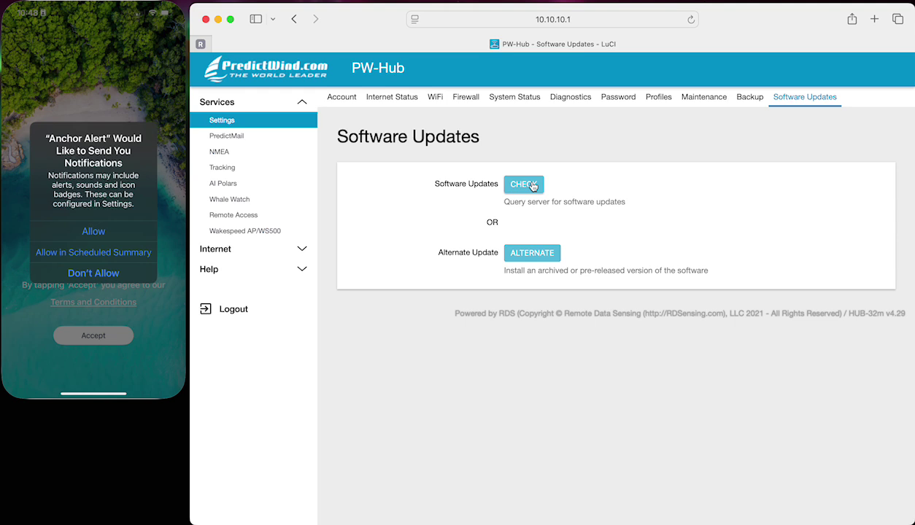
click(284, 158)
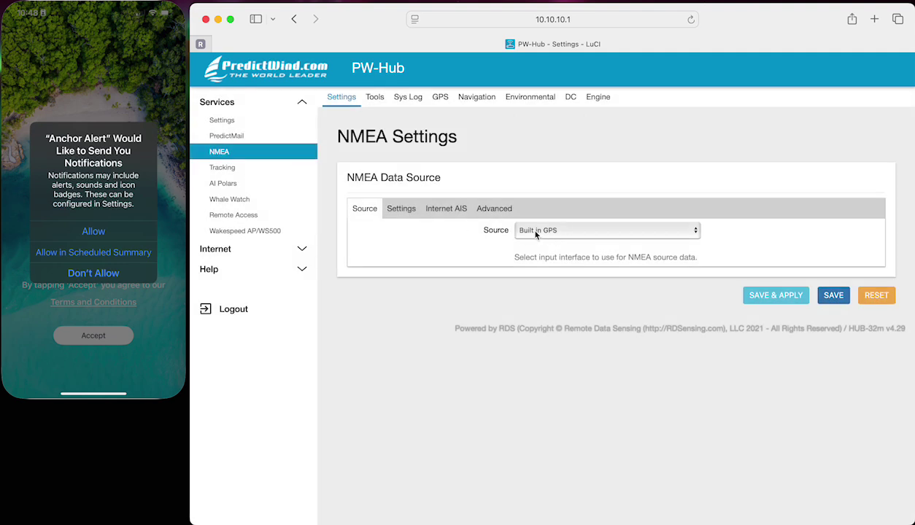
- Switch the NMEA source from Built in GPS to NMEA2000 on CAN0 and save-apply
click(545, 232)
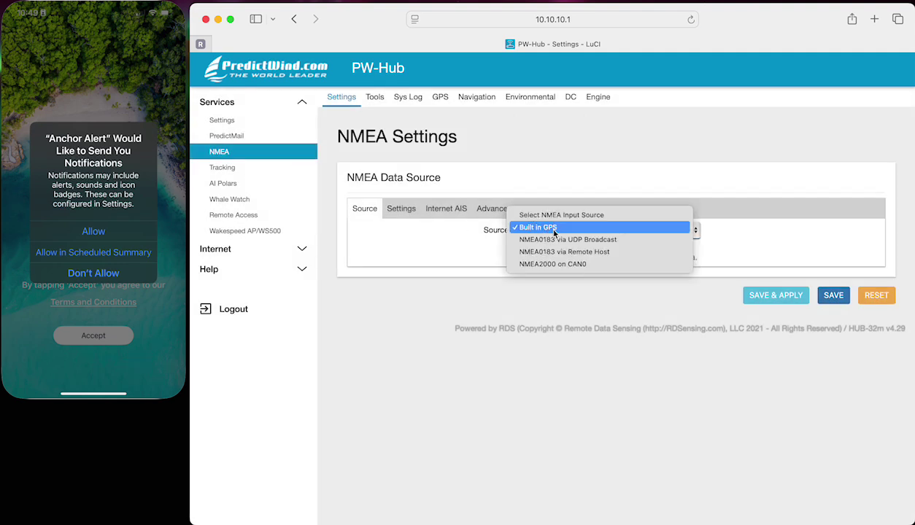
click(546, 228)
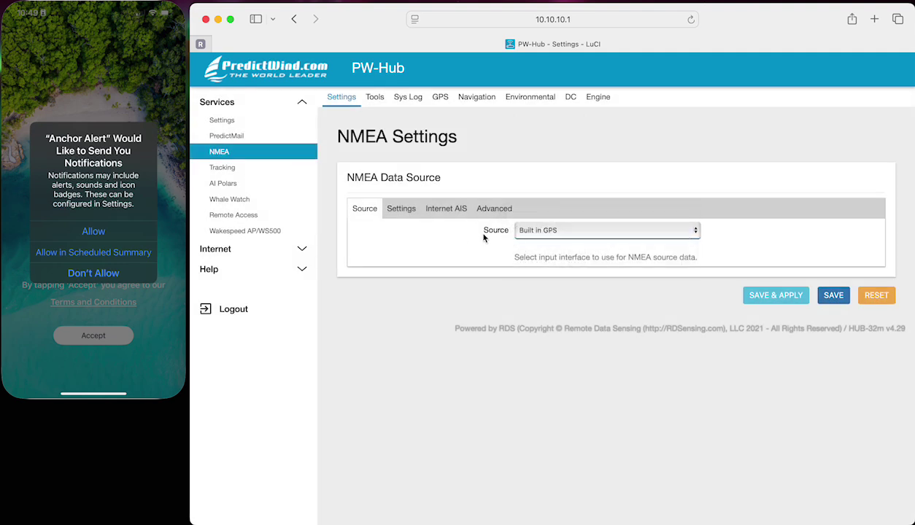
click(553, 232)
click(548, 260)
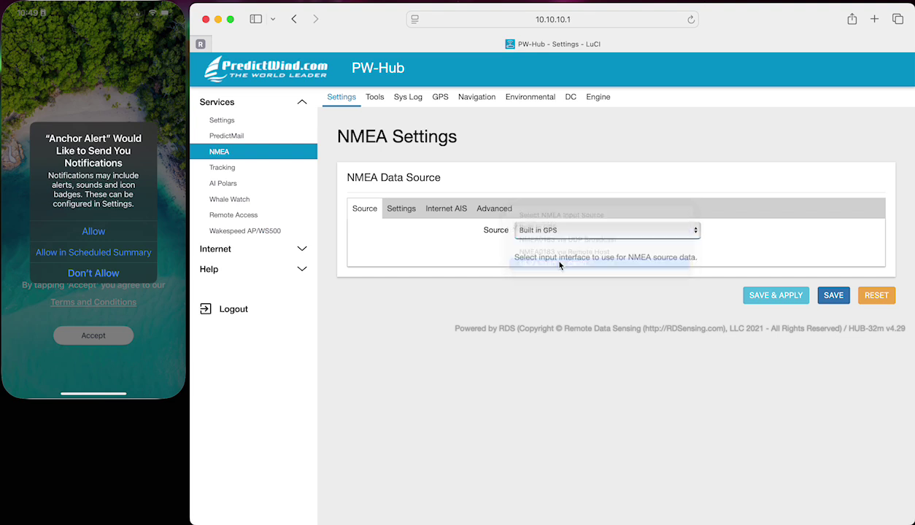
click(762, 295)
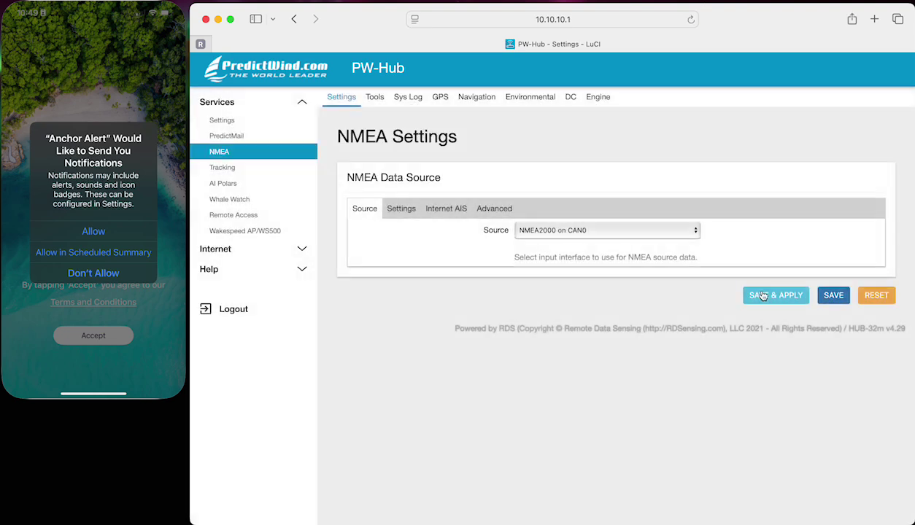
- Enable N2K filters and assign the 100 GPS simulator to GPS and heading
click(500, 210)
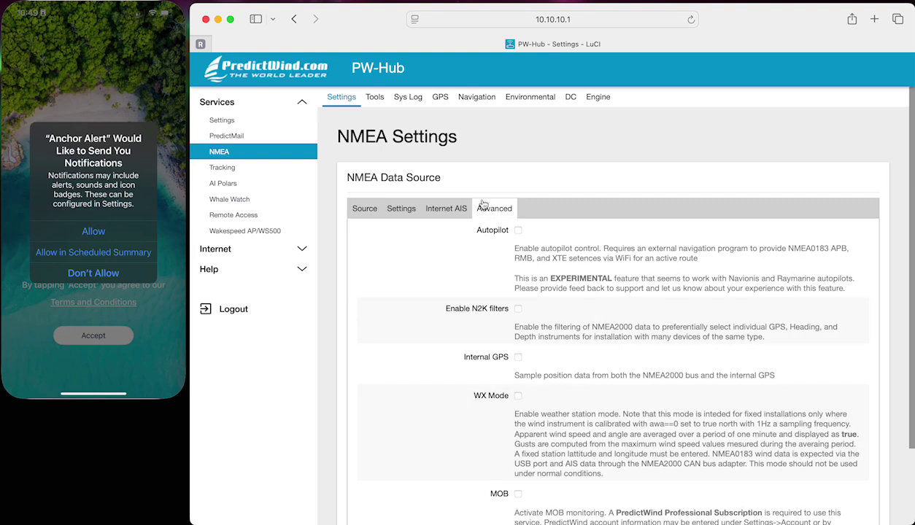
click(518, 309)
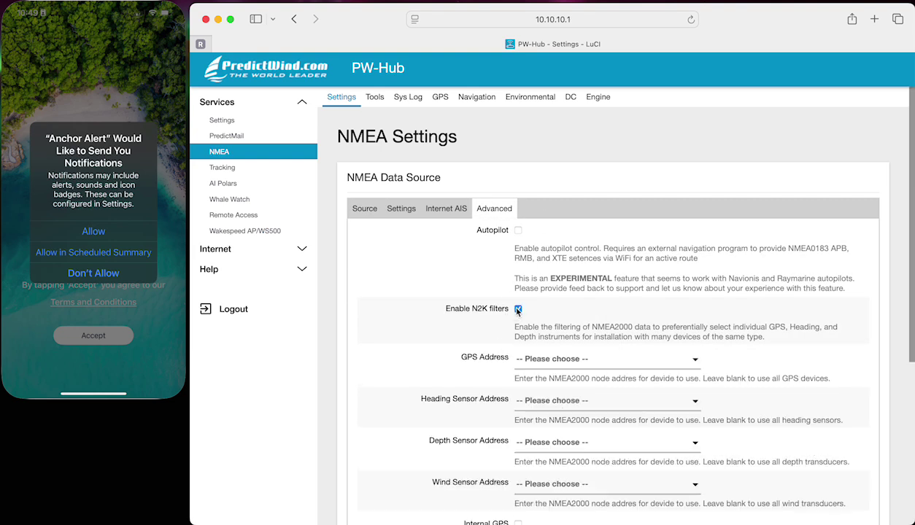
click(573, 357)
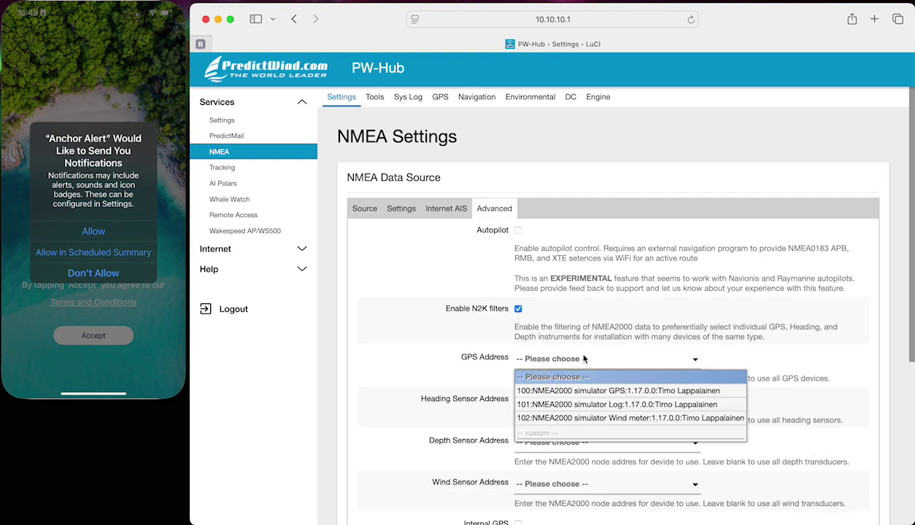
click(596, 393)
scroll(588, 391, down, 2)
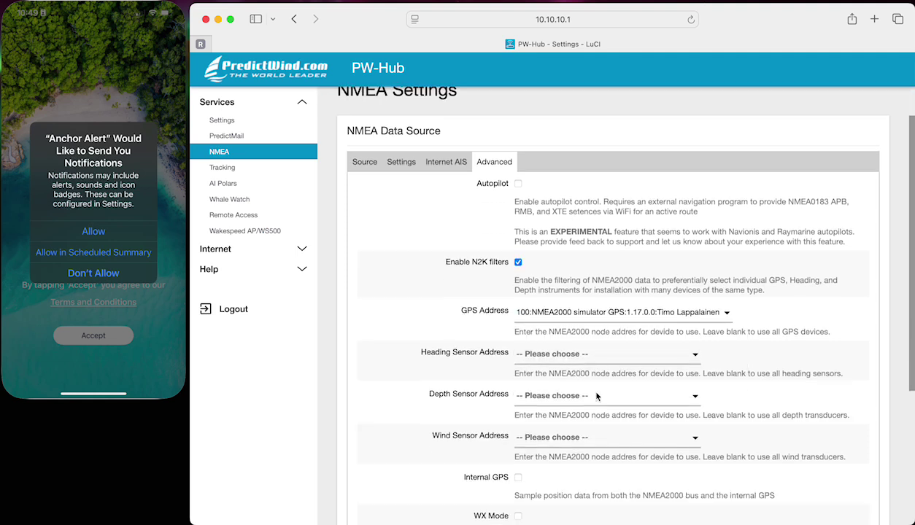
click(581, 359)
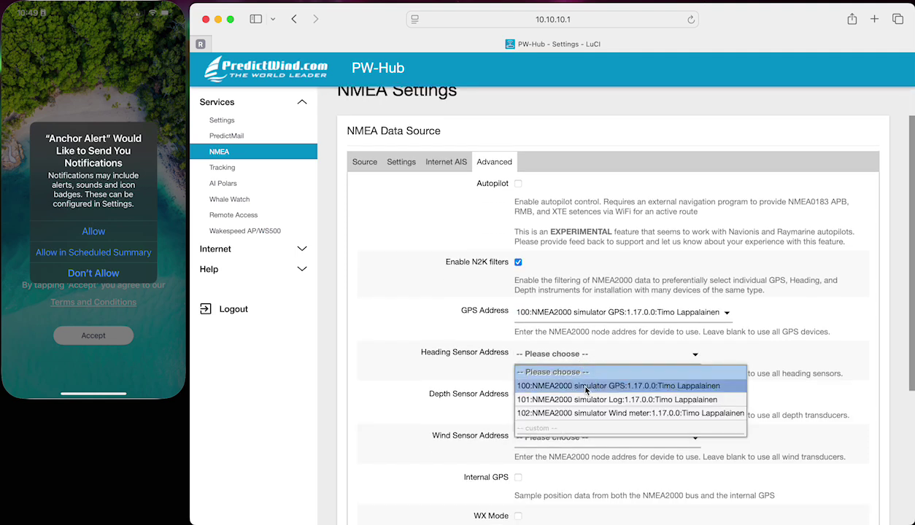
click(574, 384)
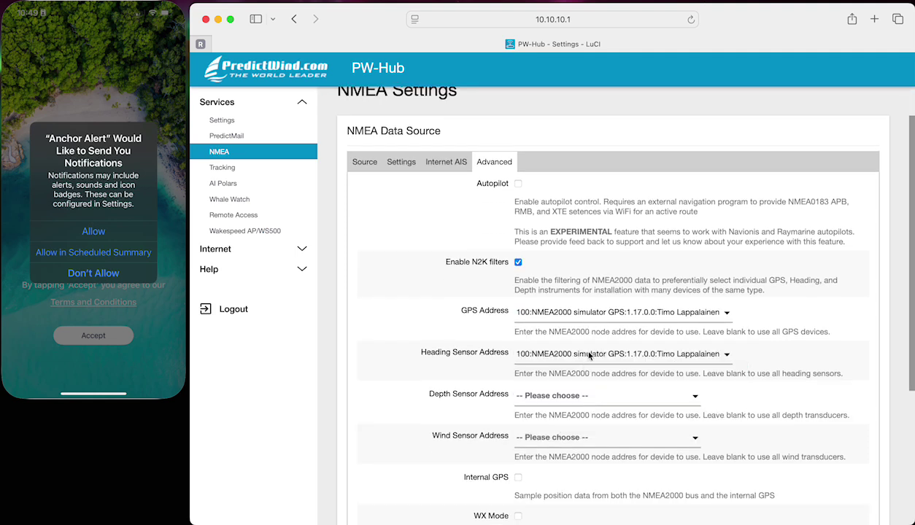
- Set wind to the 102 wind meter simulator, enable Internal GPS, and save-apply
scroll(578, 325, down, 3)
click(575, 316)
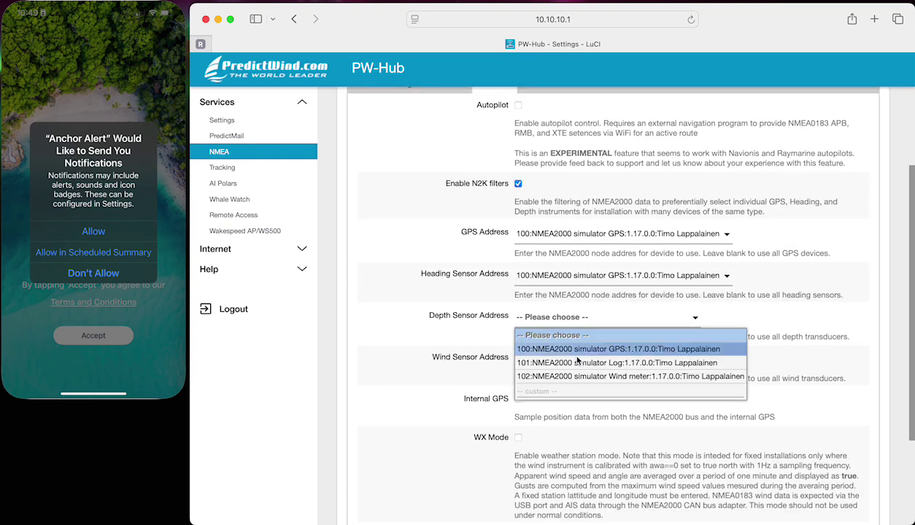
click(766, 302)
click(584, 362)
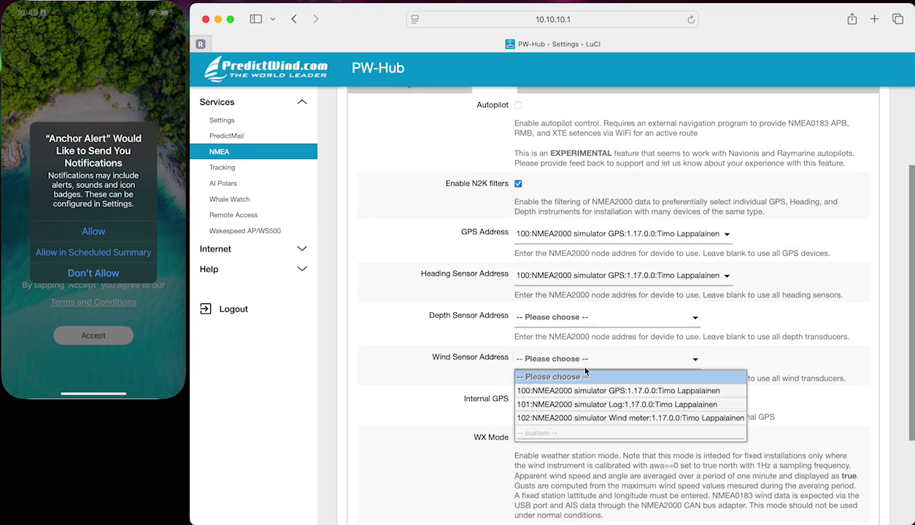
click(573, 412)
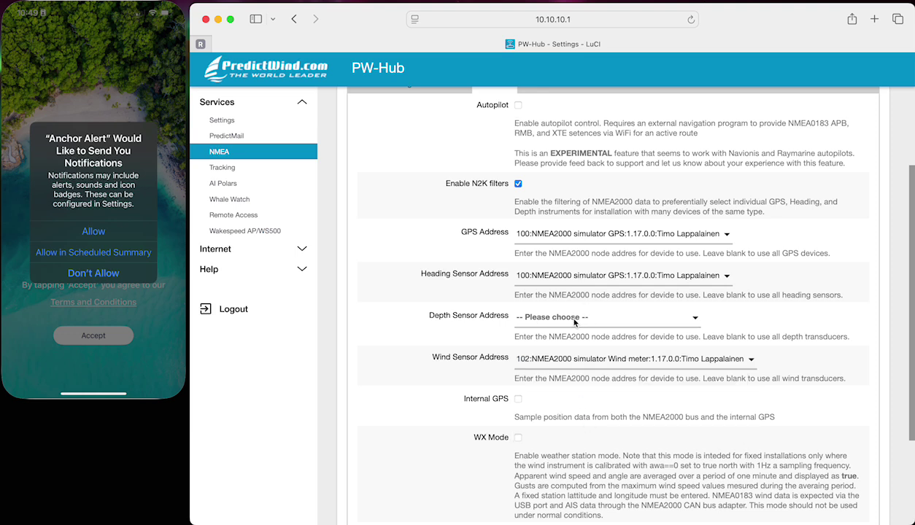
scroll(574, 322, down, 3)
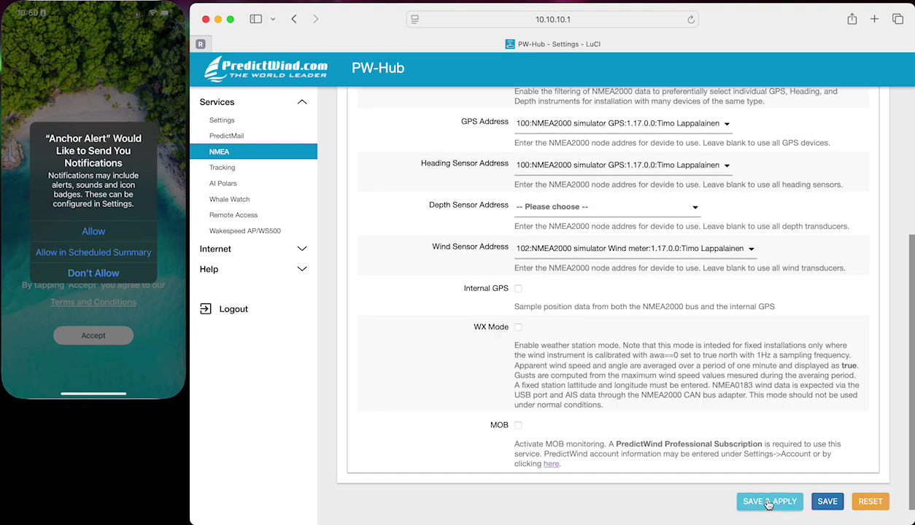
click(519, 289)
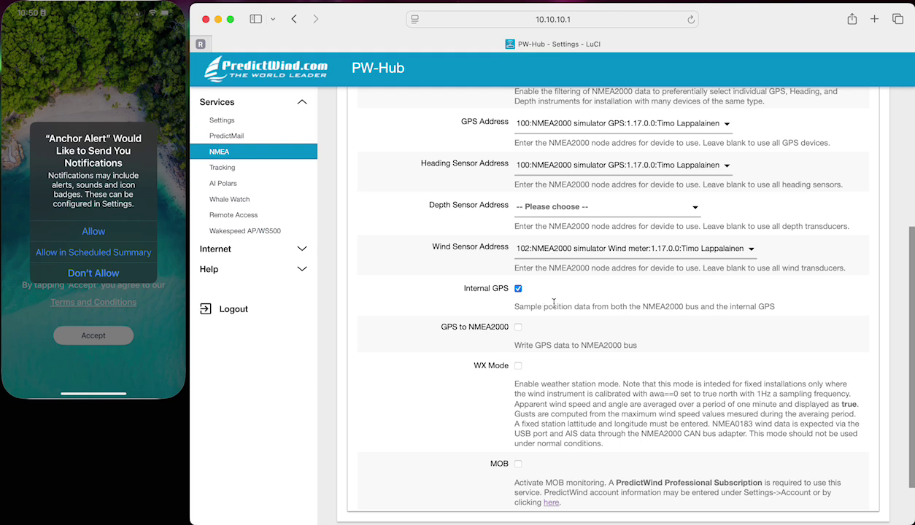
scroll(553, 302, down, 2)
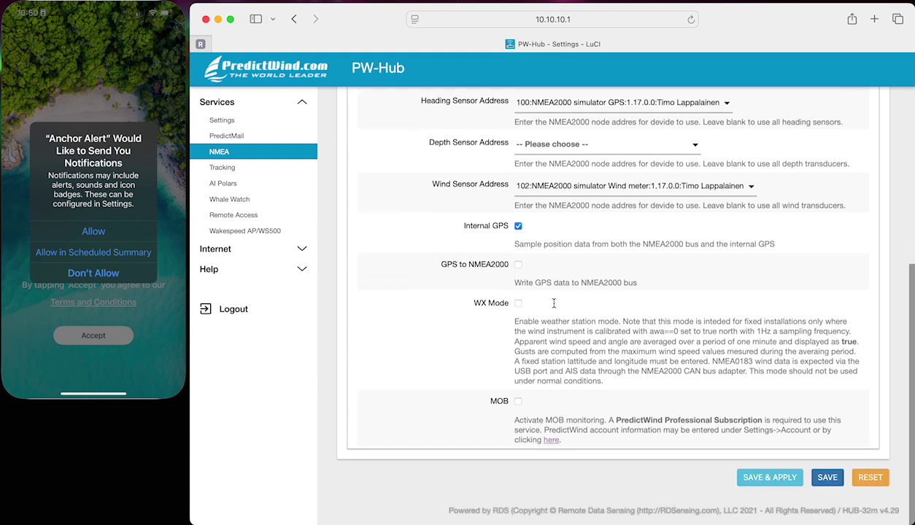
click(779, 478)
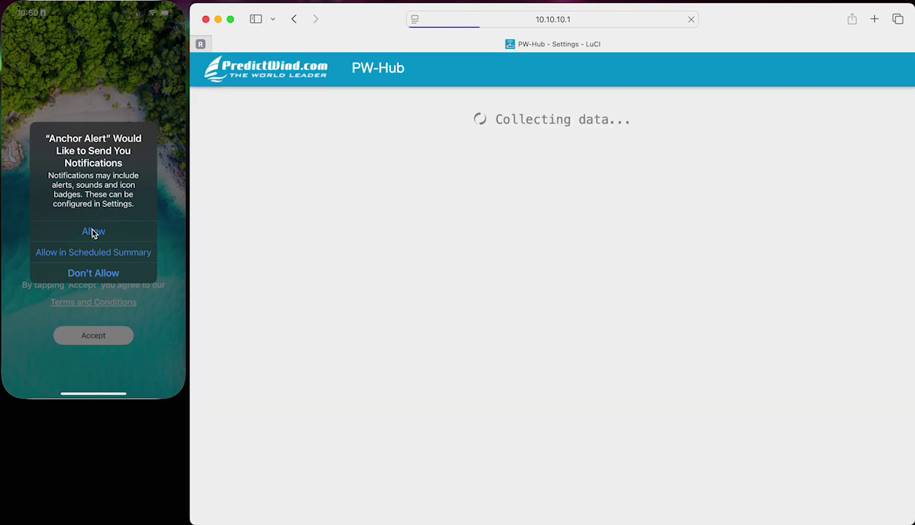
- Grant notifications, accept terms, and allow full photo access and location while in use
click(93, 232)
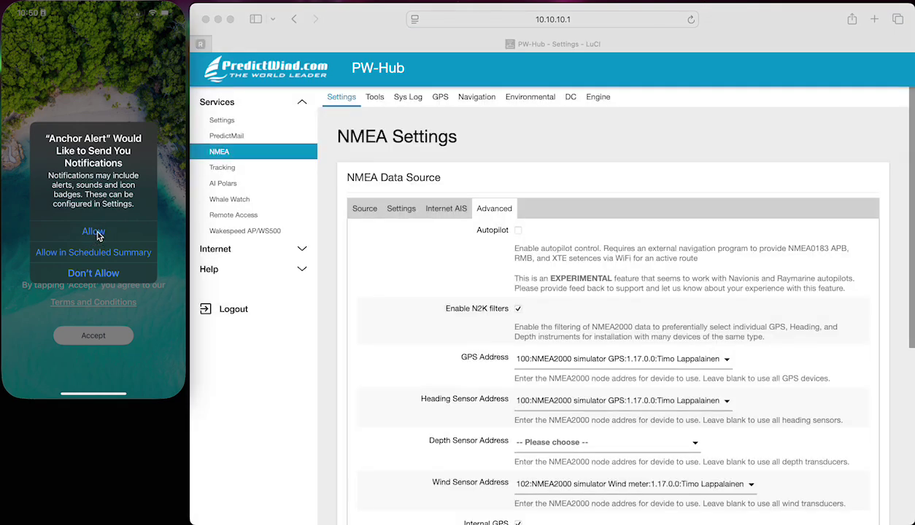
click(102, 234)
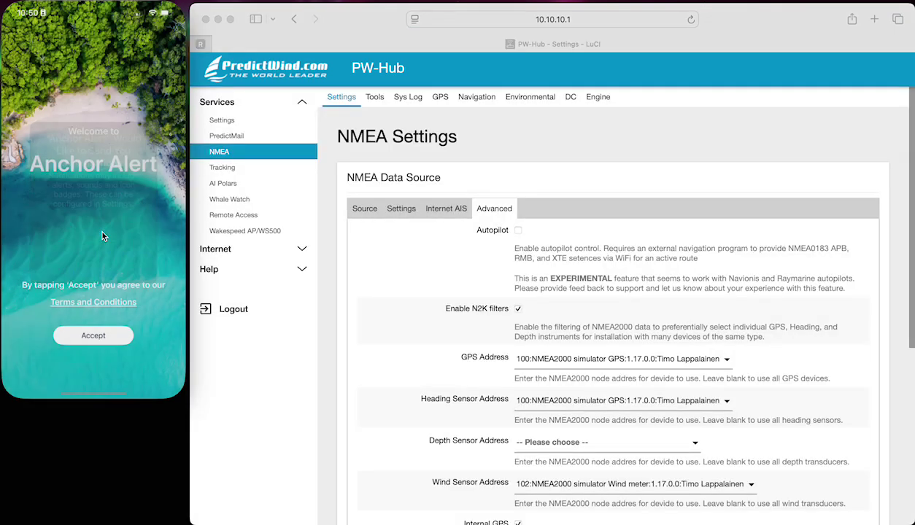
click(116, 337)
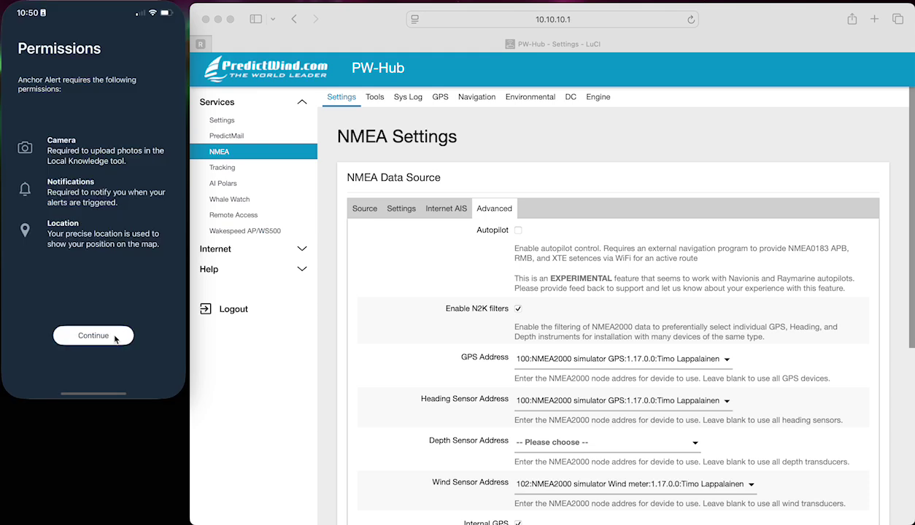
click(114, 337)
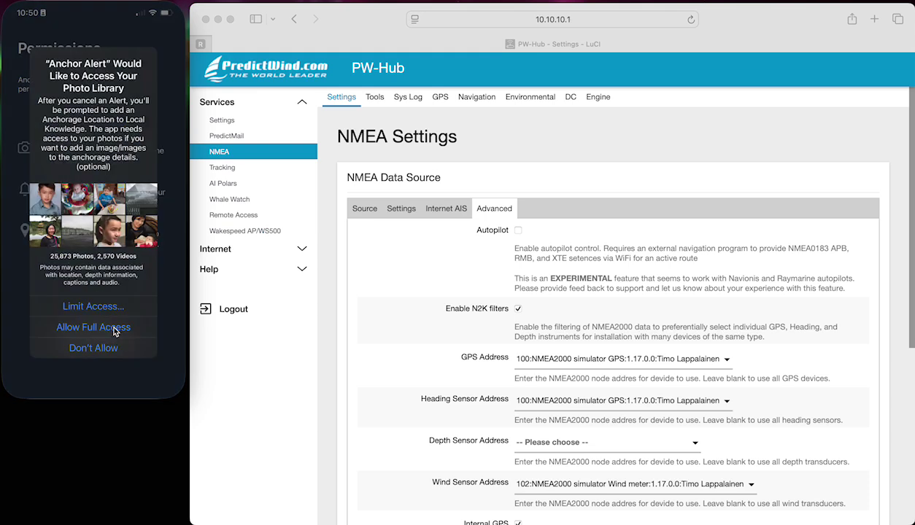
click(115, 333)
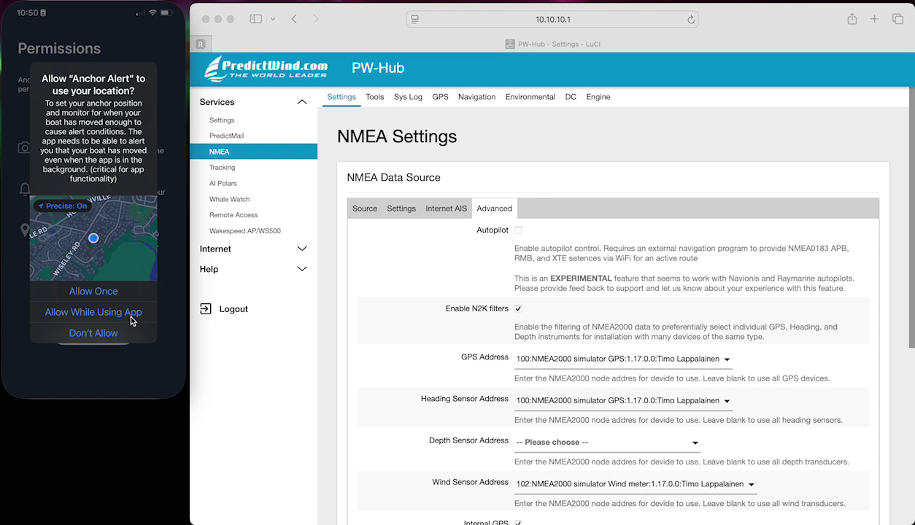
click(130, 314)
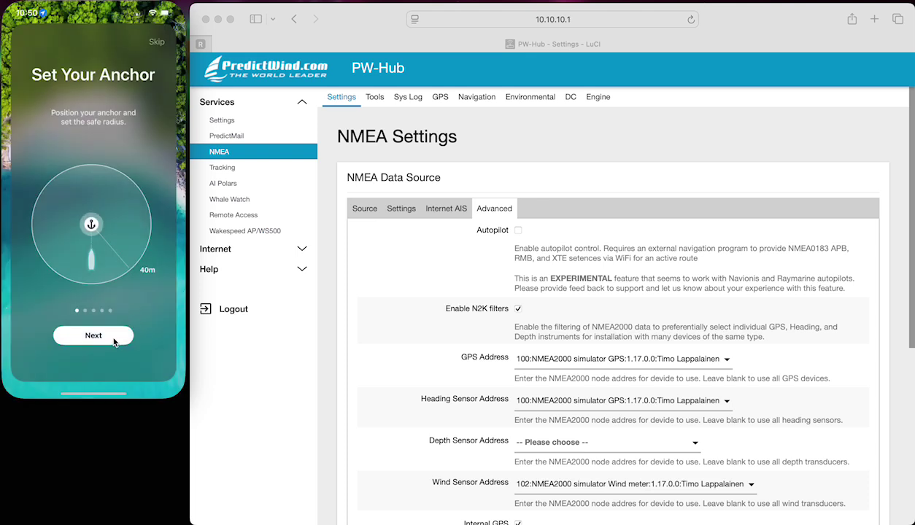
- Page through the Alerts, Dashboard and Weather Forecasts intro pages to Local Knowledge
click(114, 342)
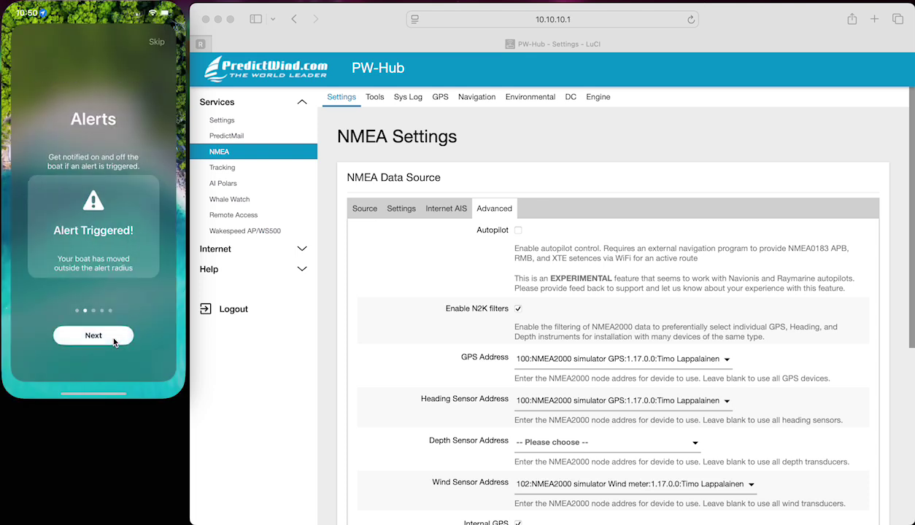
click(113, 342)
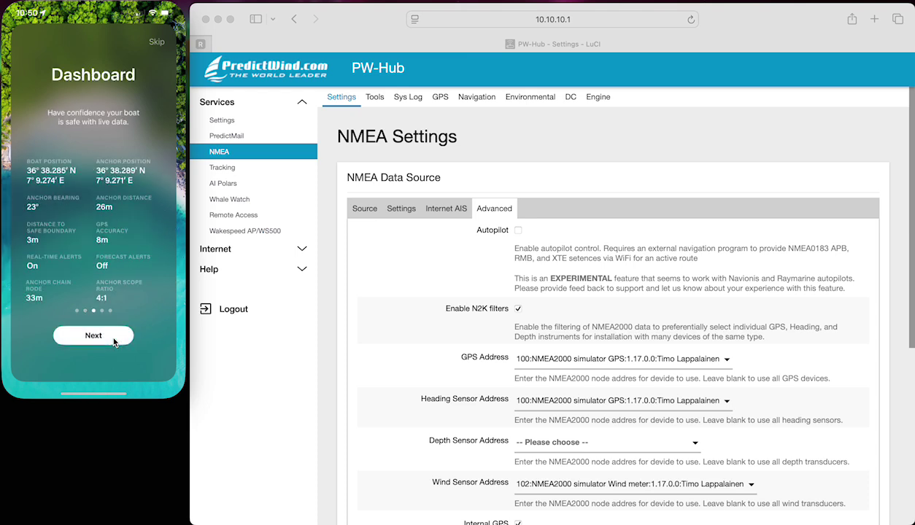
click(113, 338)
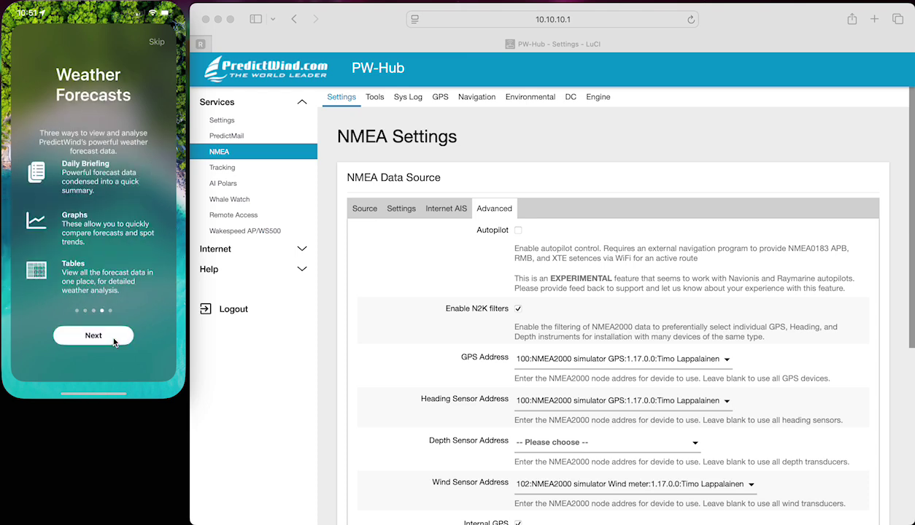
click(113, 338)
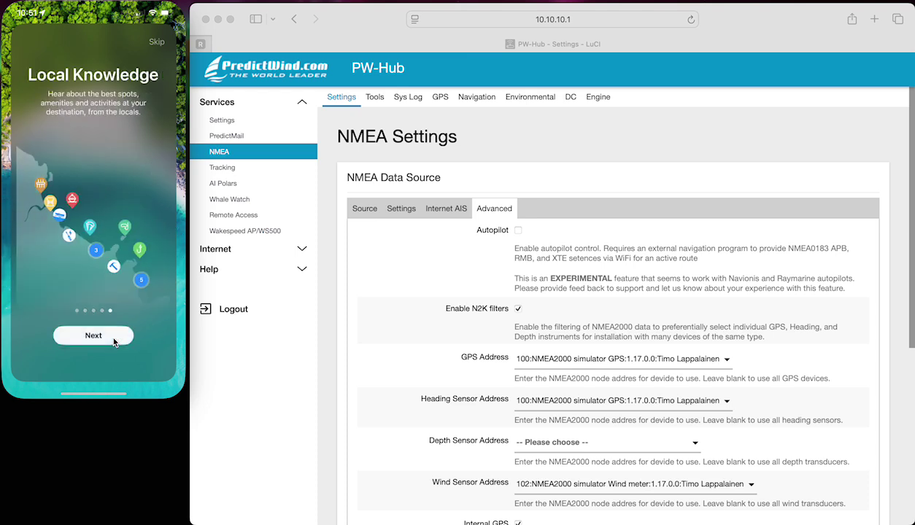
- Finish the tour, choose Sign Up, and enter the account e-mail address
click(113, 338)
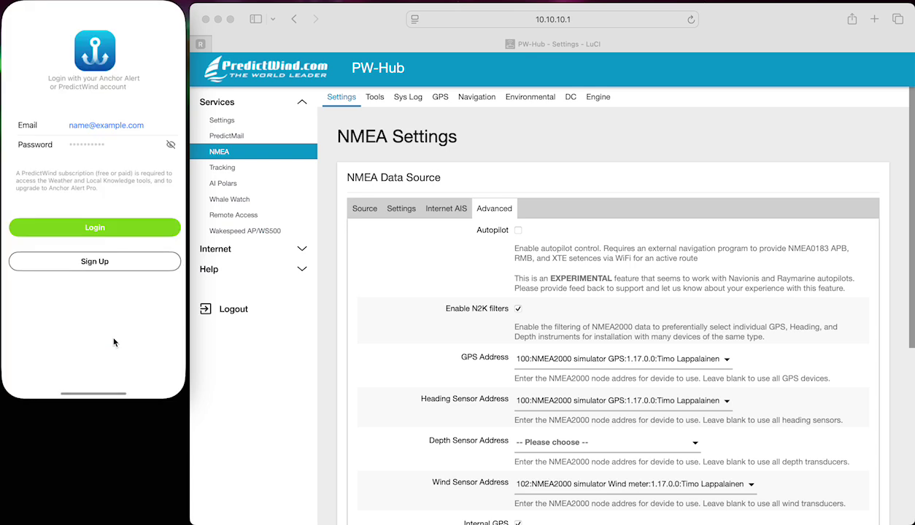
click(100, 265)
click(73, 75)
click(73, 76)
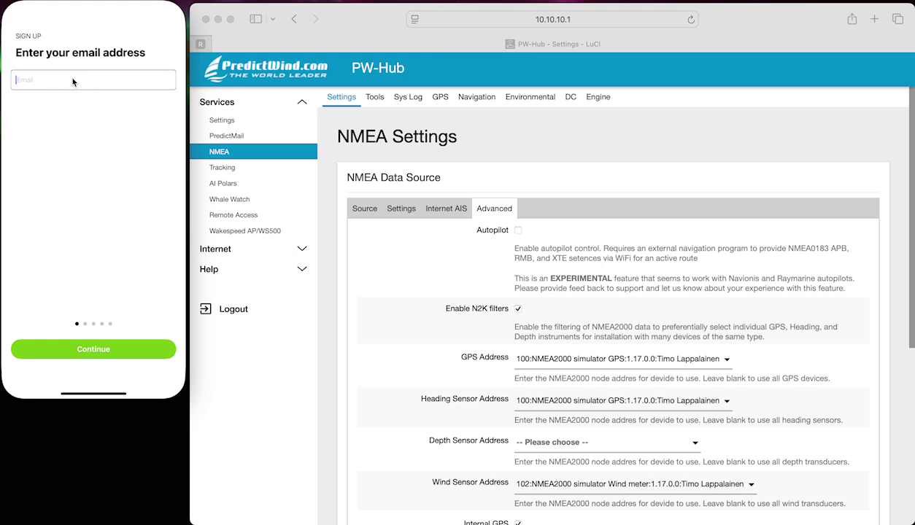
click(123, 348)
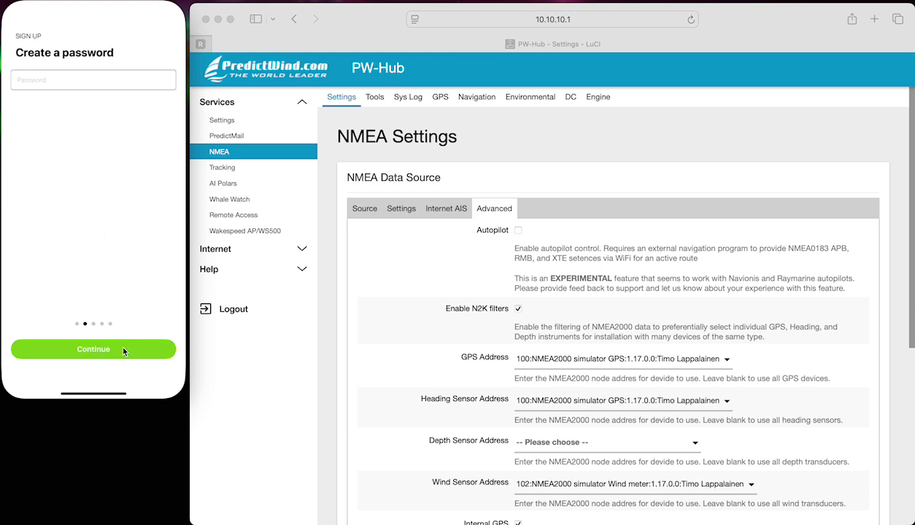
- Enter the password and user's name, keep Sail monohull and Below 30ft, and create the account
text(Password1)
click(96, 338)
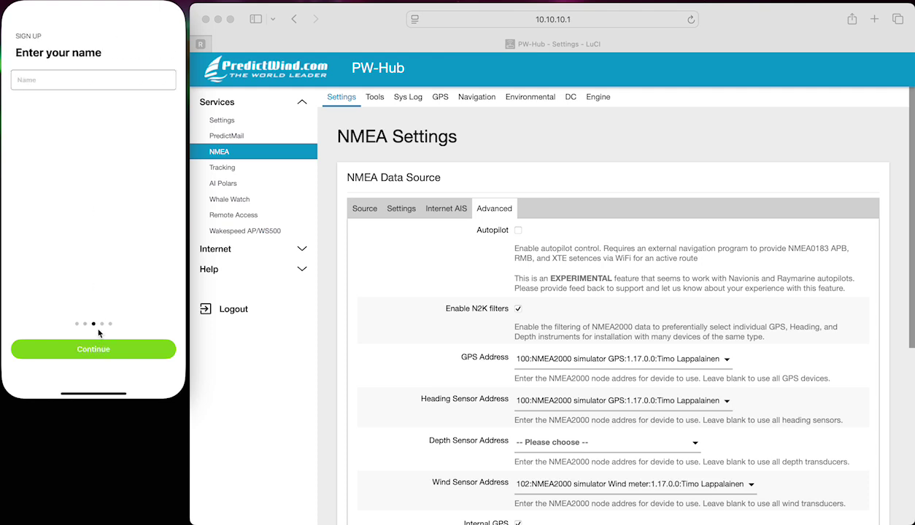
click(73, 83)
text(Matt C Test)
click(135, 351)
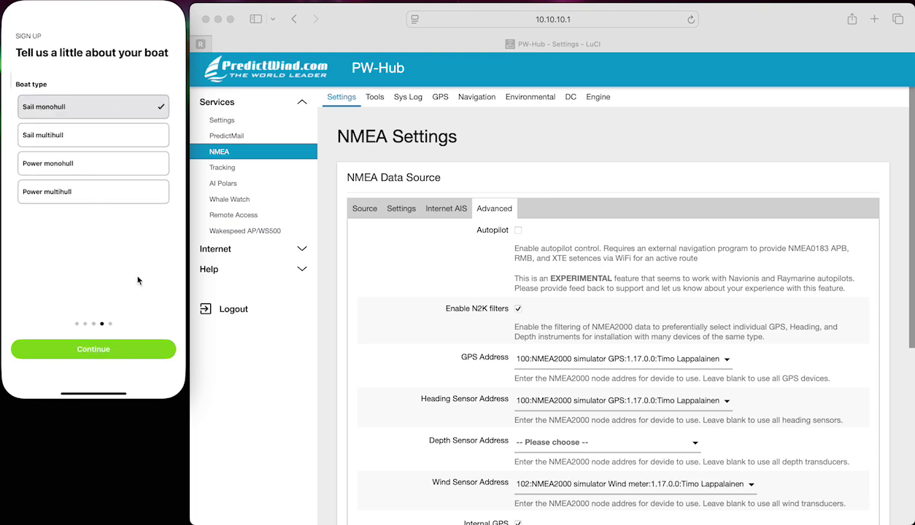
click(120, 351)
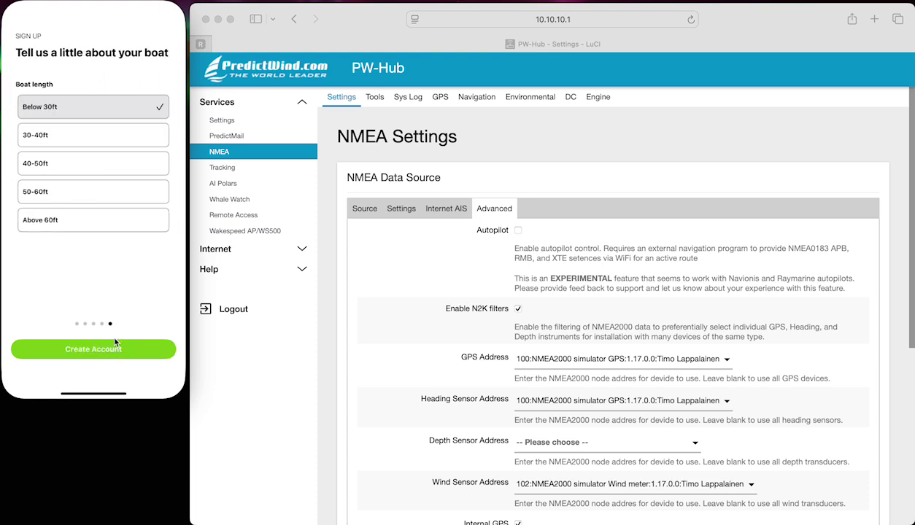
click(114, 352)
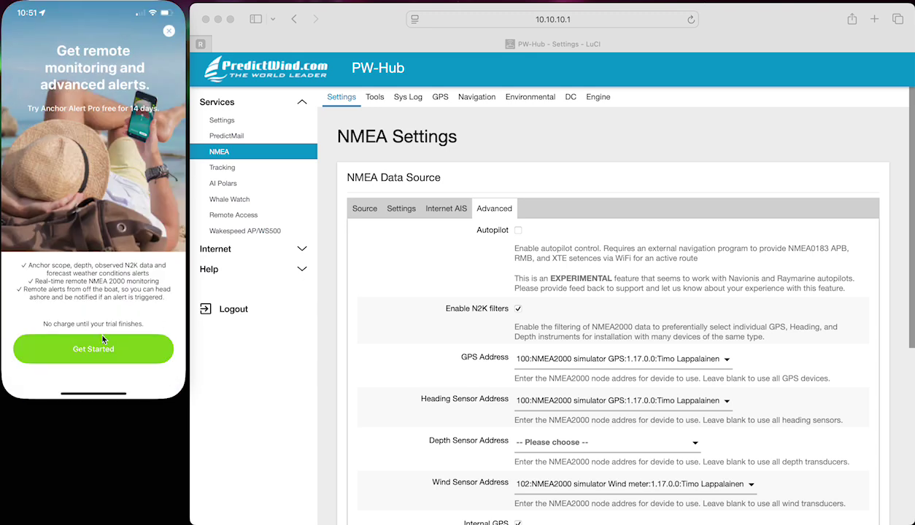
- Dismiss the Pro trial offer, start setup, and choose Fast Beep as the alert sound
click(172, 32)
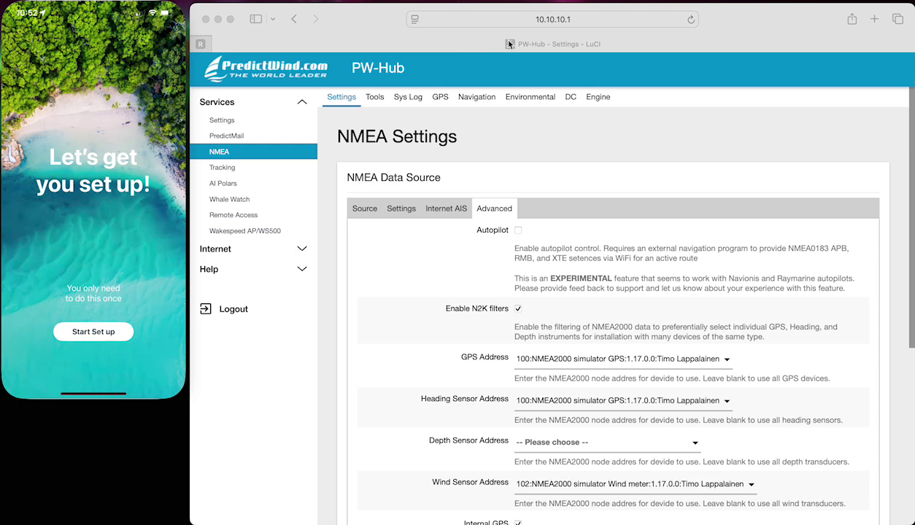
click(109, 338)
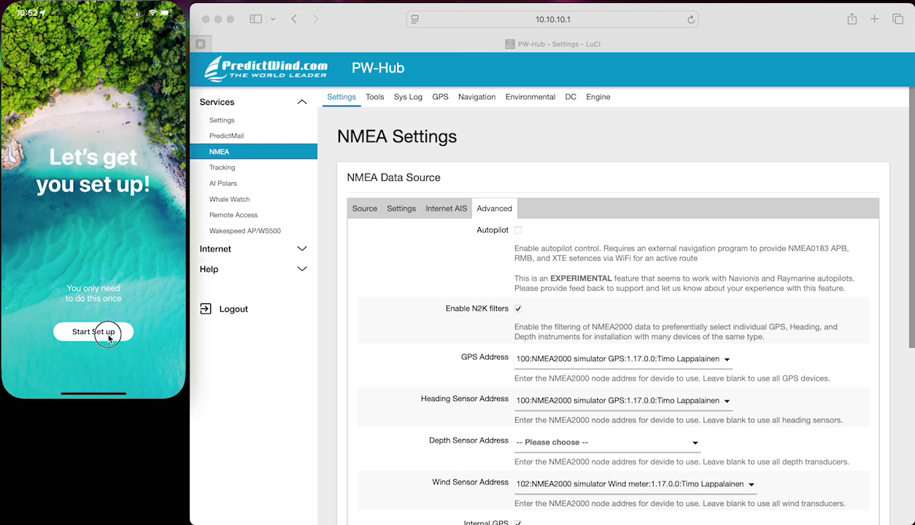
click(109, 336)
click(114, 230)
click(112, 233)
click(111, 232)
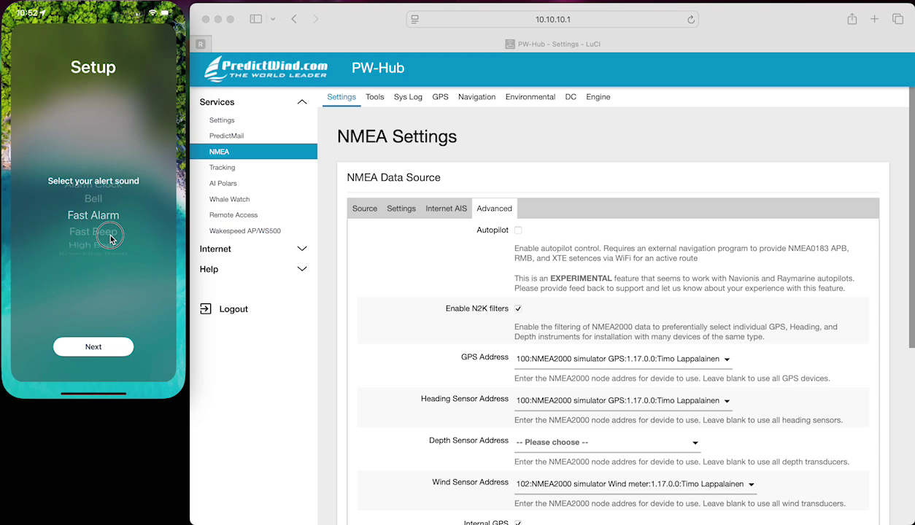
click(117, 350)
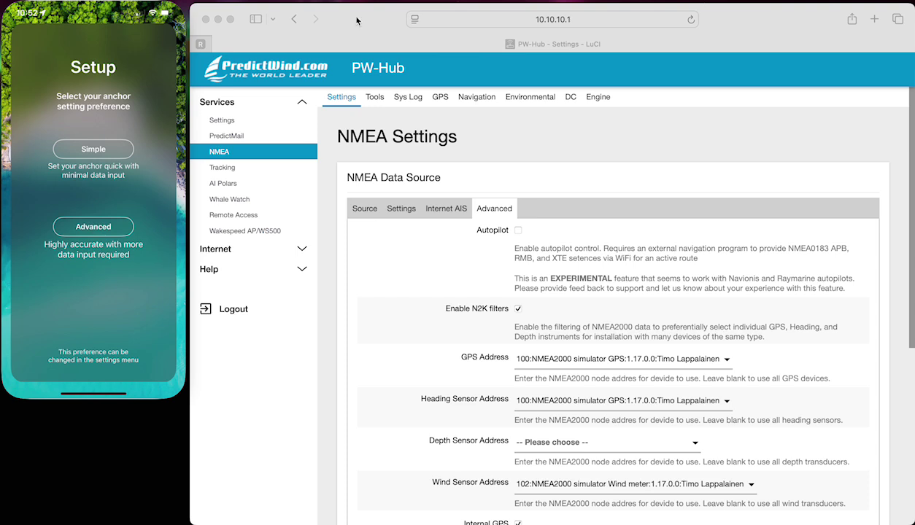
- Choose Advanced anchor settings with Metric units and confirm a 10m boat length
click(119, 228)
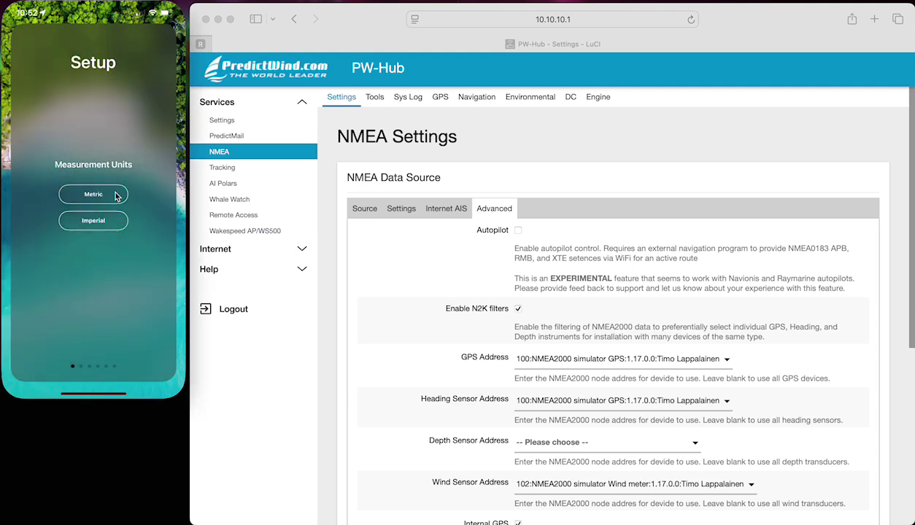
click(115, 194)
scroll(111, 226, down, 8)
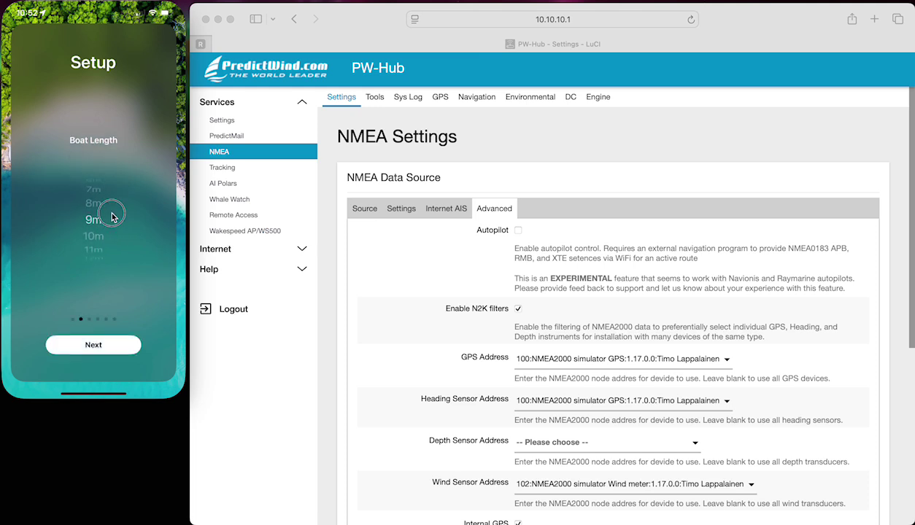
scroll(111, 208, down, 1)
click(127, 345)
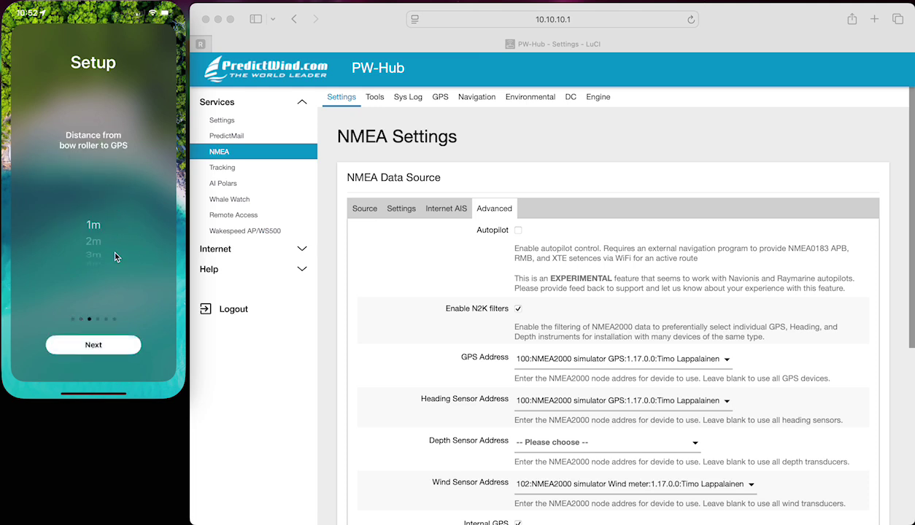
- Set GPS position offsets, confirm depth sensor distance, and set 30m drag tolerance
drag(112, 244, 115, 185)
click(119, 342)
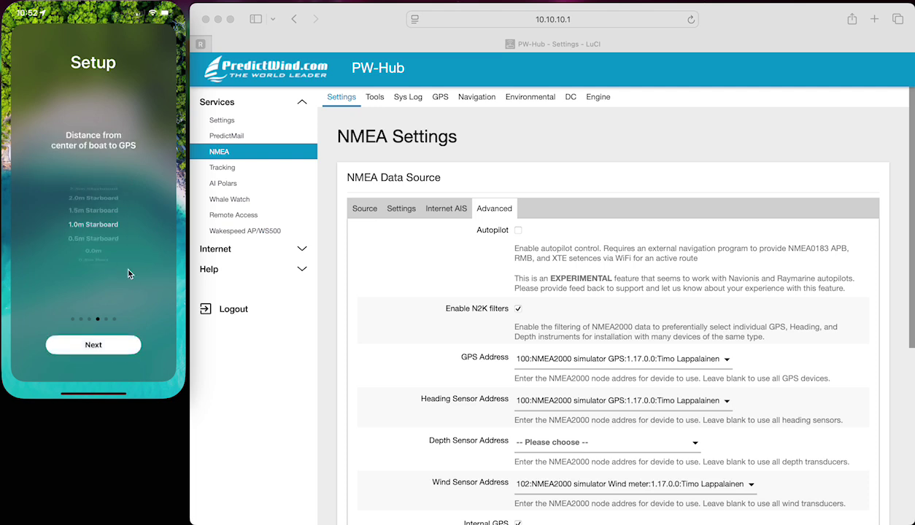
drag(116, 239, 100, 303)
click(122, 343)
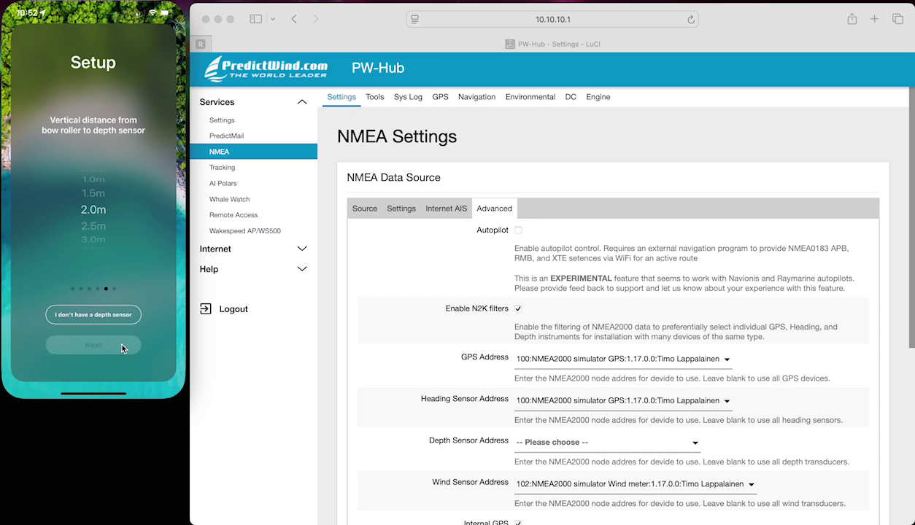
click(122, 347)
drag(95, 211, 95, 230)
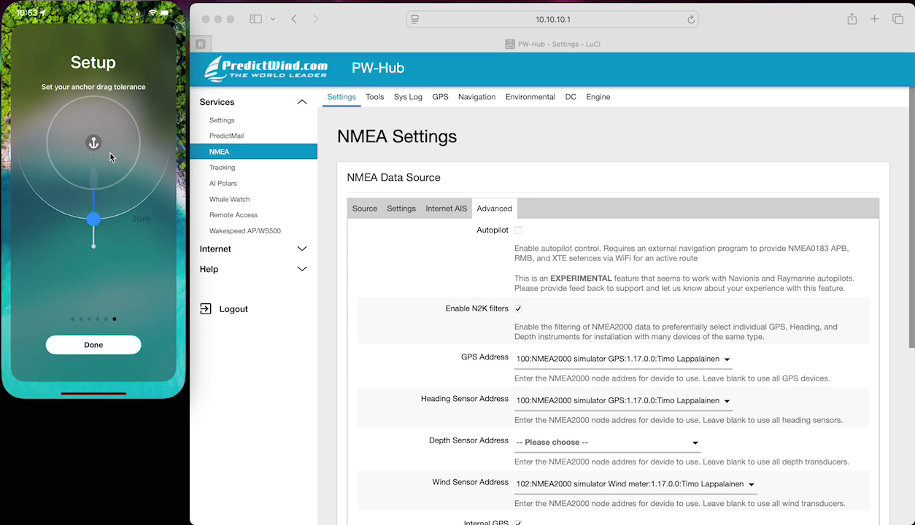
click(115, 346)
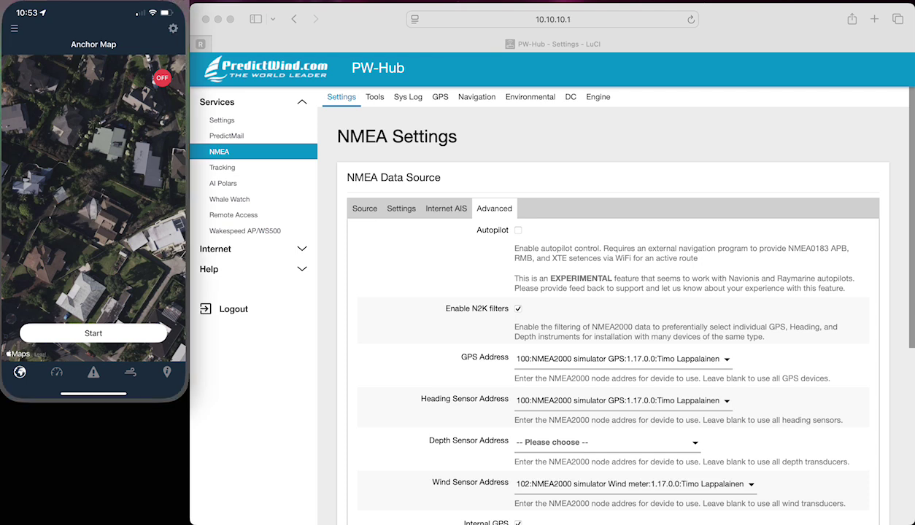
- Check in iOS Settings that Wi-Fi is connected to PW-Hub-2B93
key(super+2)
click(99, 135)
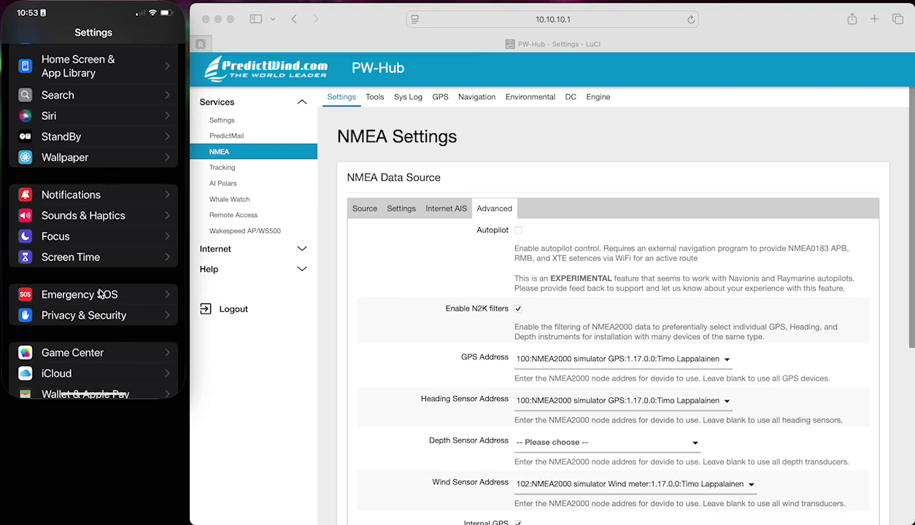
scroll(94, 242, up, 10)
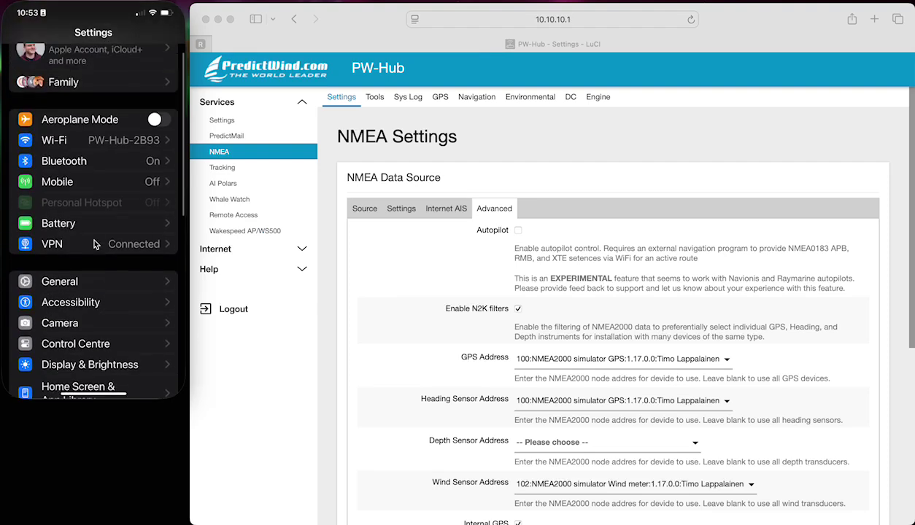
click(111, 188)
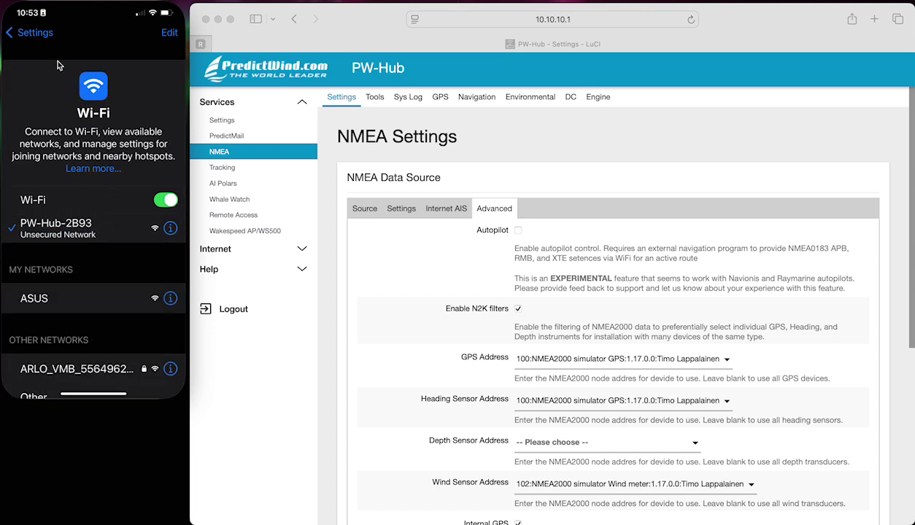
click(44, 33)
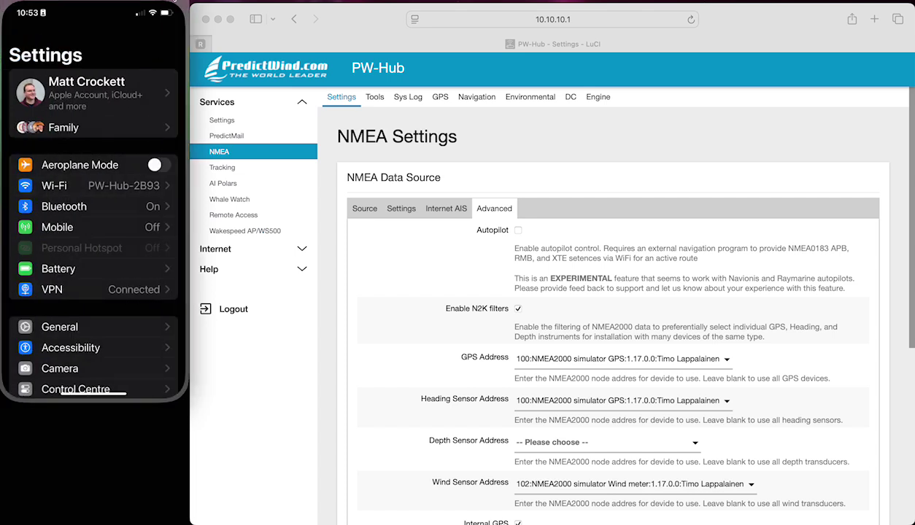
- Force-quit Anchor Alert from the app switcher and relaunch it from the home screen
key(super+2)
scroll(92, 197, left, 3)
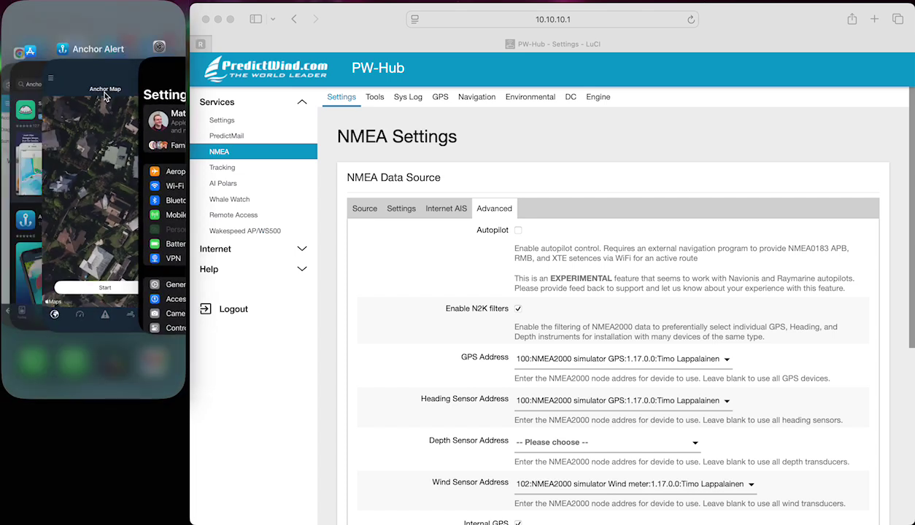
click(105, 96)
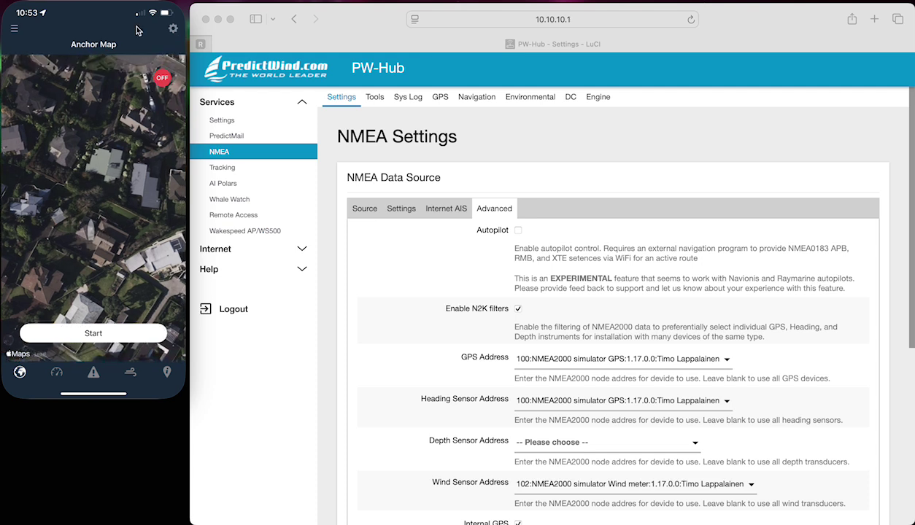
key(super+2)
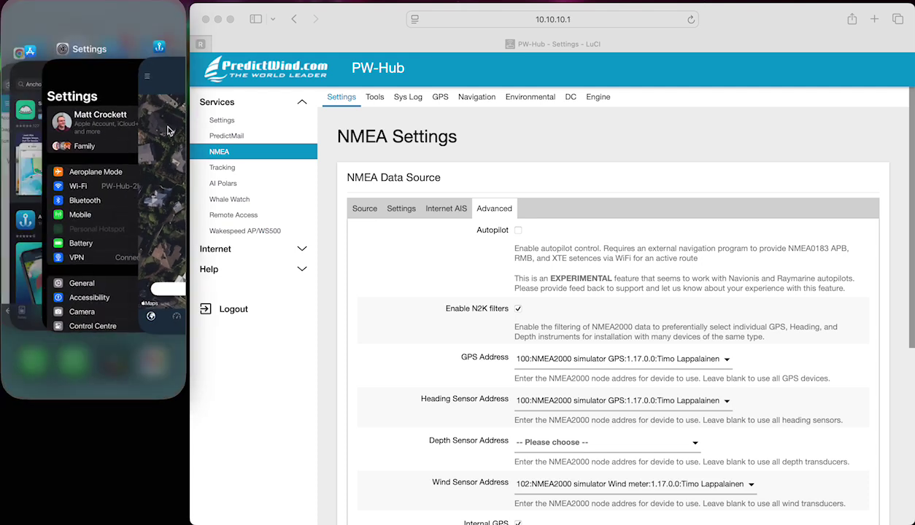
scroll(164, 123, left, 3)
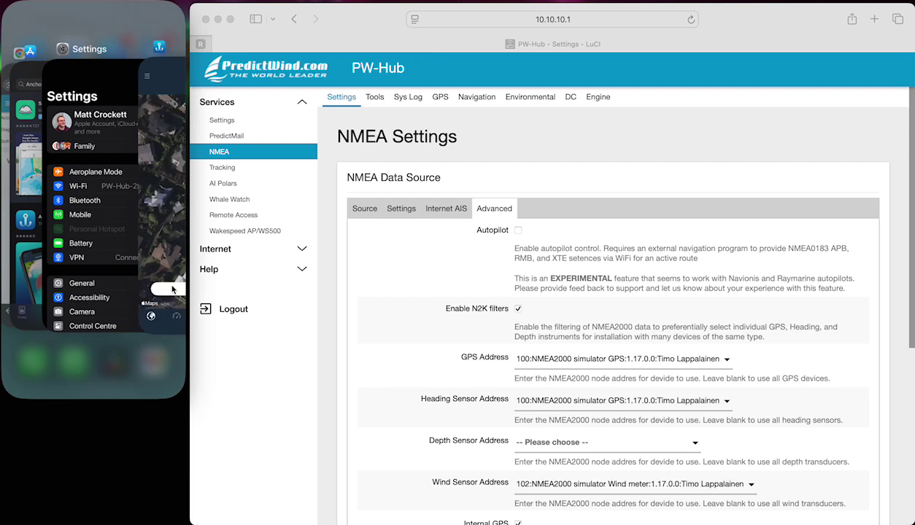
drag(187, 209, 179, 121)
click(179, 121)
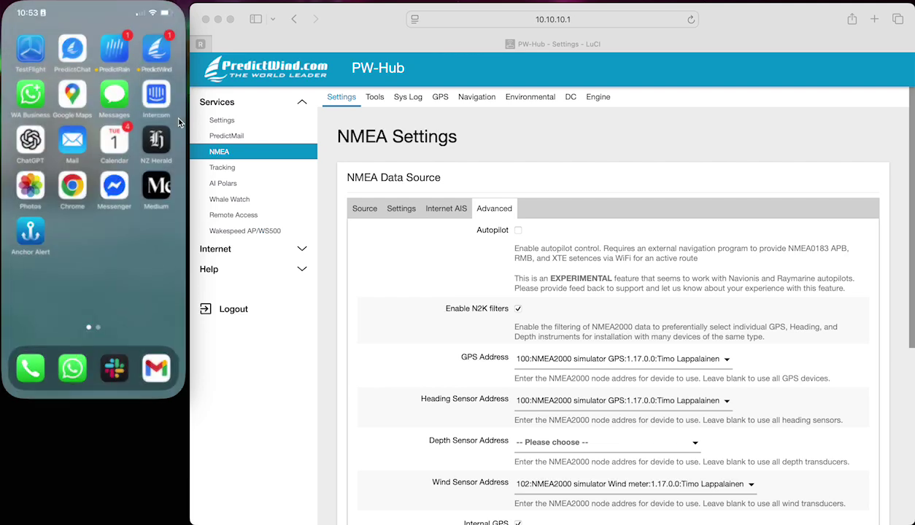
click(32, 228)
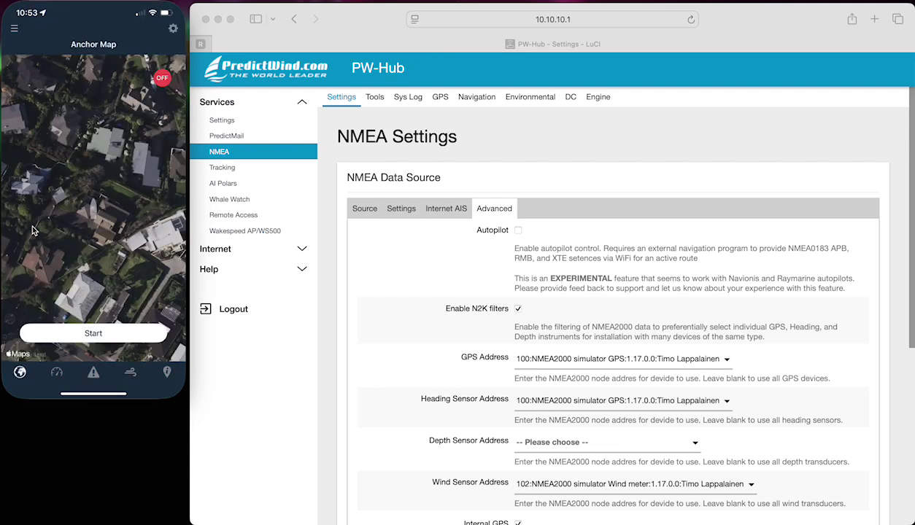
- Review the PredictWind account details in Anchor Alert's settings
click(172, 31)
click(89, 109)
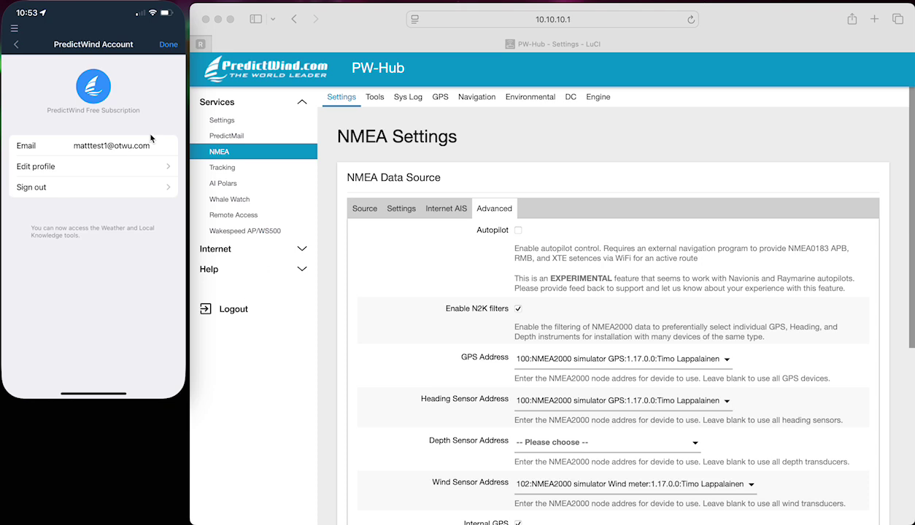
click(172, 45)
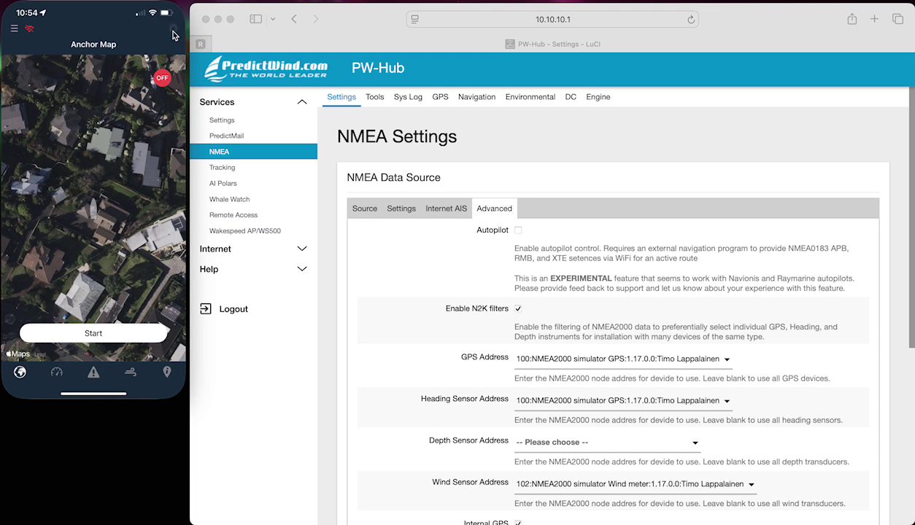
- Enable a custom DataHub IP 10.10.10.1, port 11101, so the connection shows Active
click(172, 29)
click(108, 239)
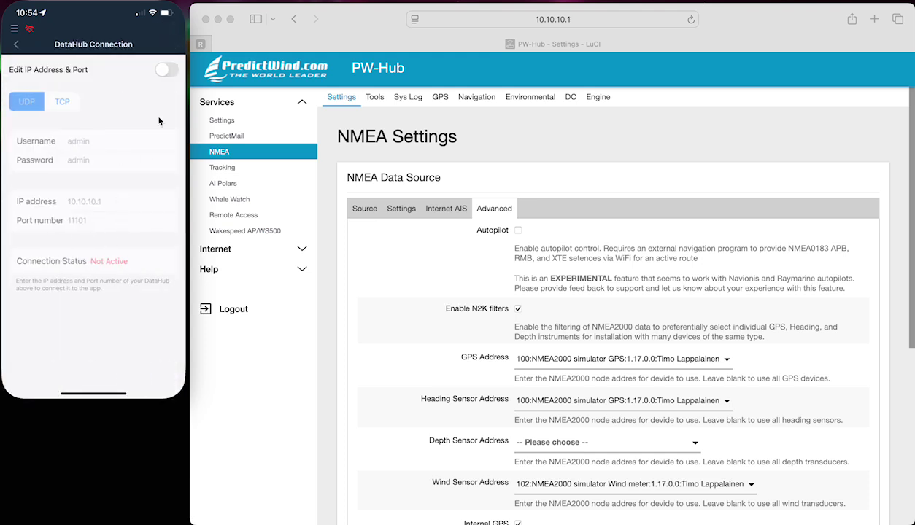
click(167, 70)
click(111, 204)
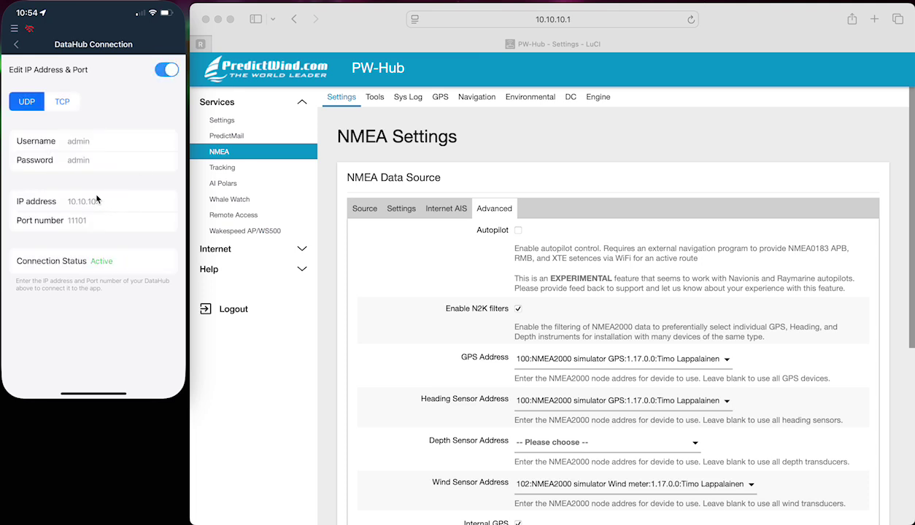
click(17, 45)
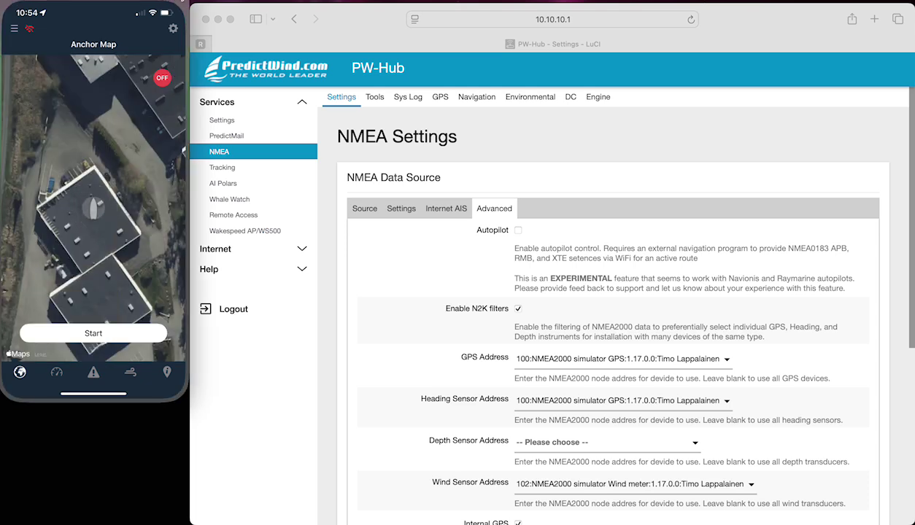
- Reopen Anchor Alert and allow it to find local network devices
key(super+2)
click(158, 364)
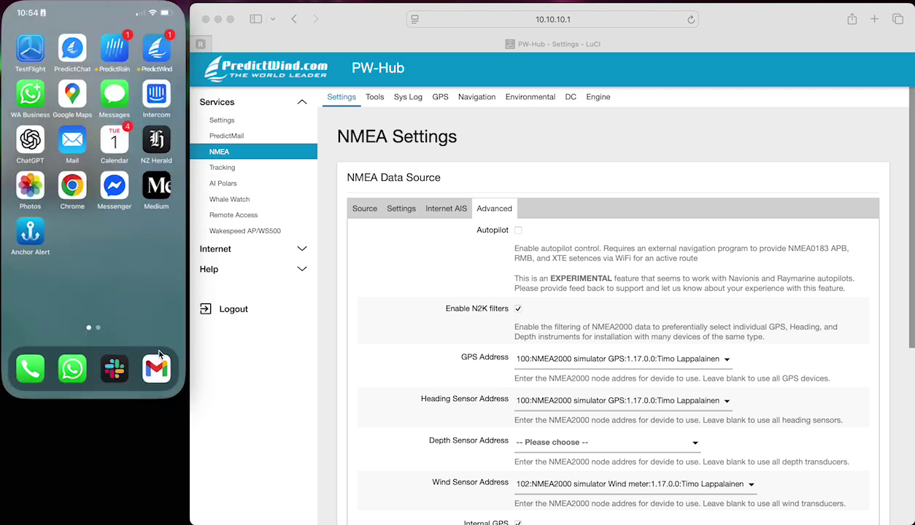
click(33, 228)
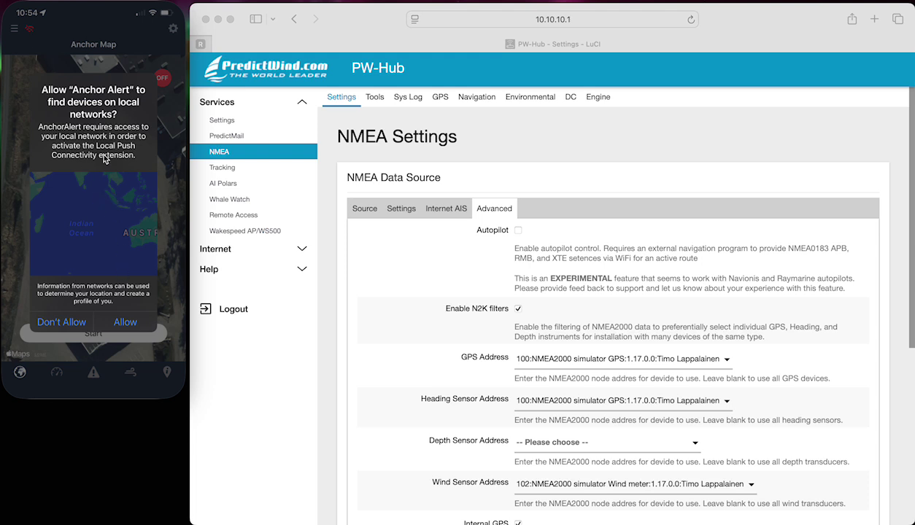
click(129, 328)
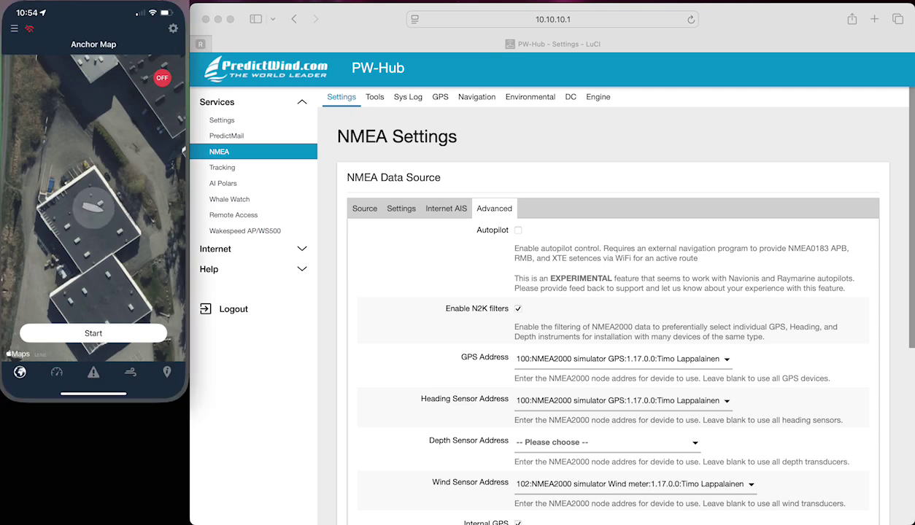
- Set Anchor Alert's location access to Always in iOS Settings > Apps
key(super+2)
click(73, 105)
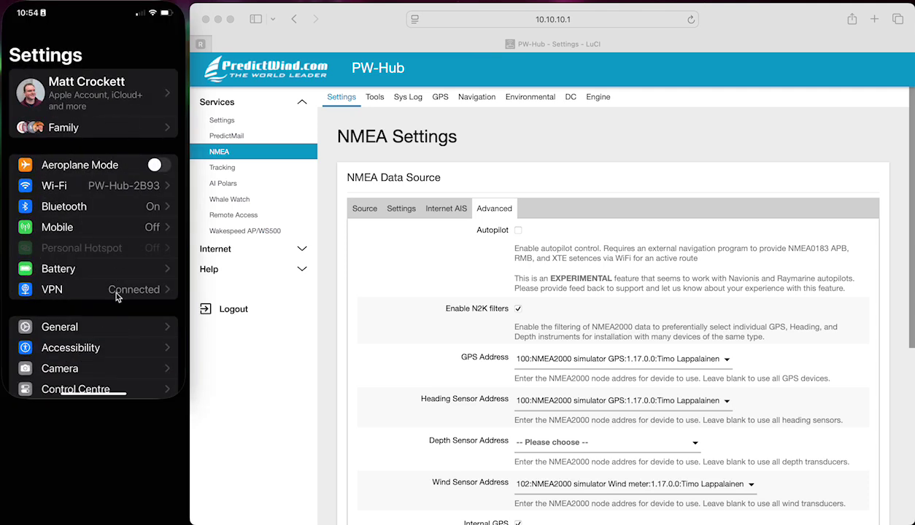
scroll(114, 287, down, 10)
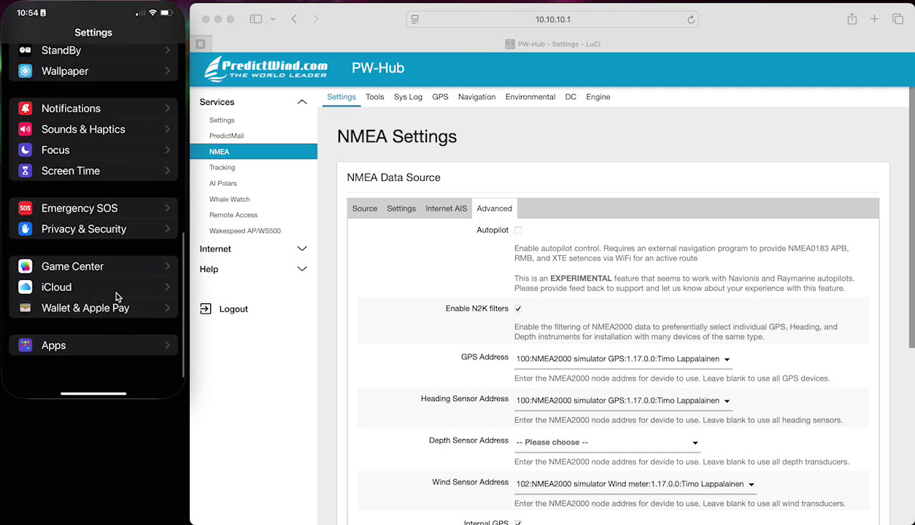
click(106, 365)
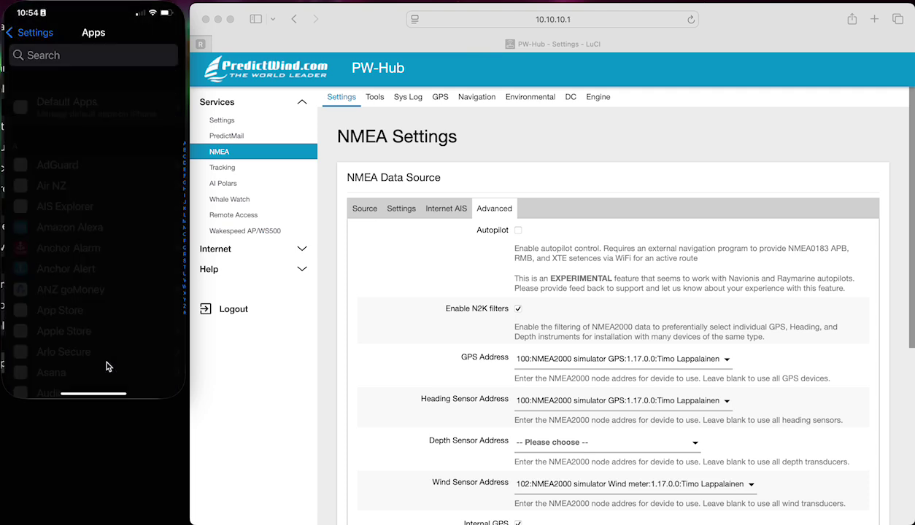
click(91, 264)
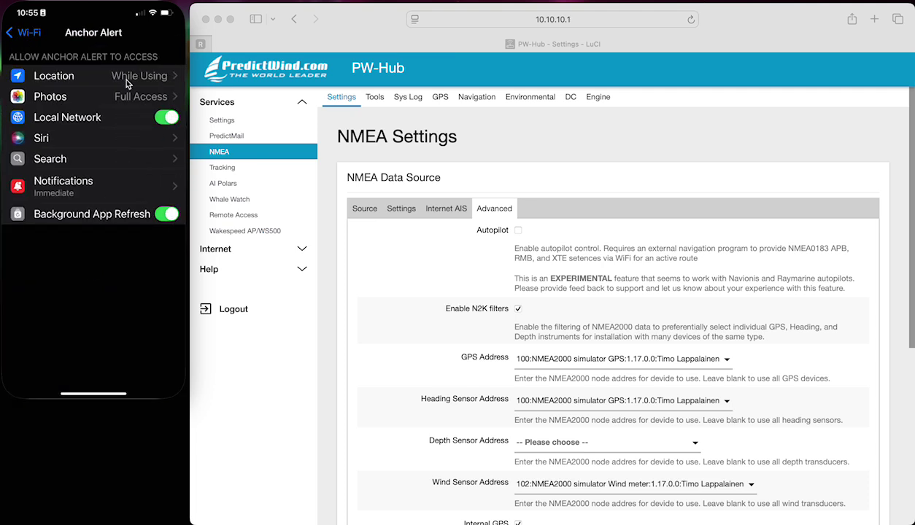
click(127, 82)
click(139, 173)
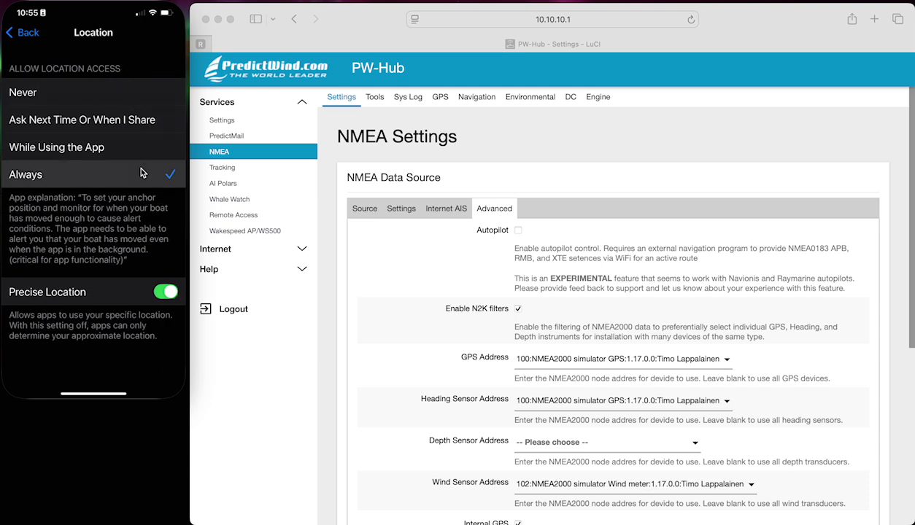
- Back out of Settings and switch back to Anchor Alert's map
click(27, 33)
click(26, 33)
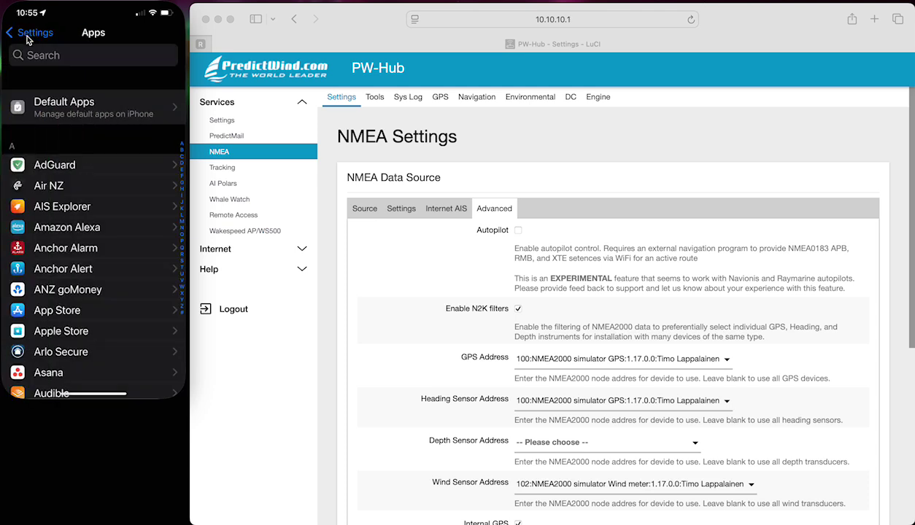
click(26, 33)
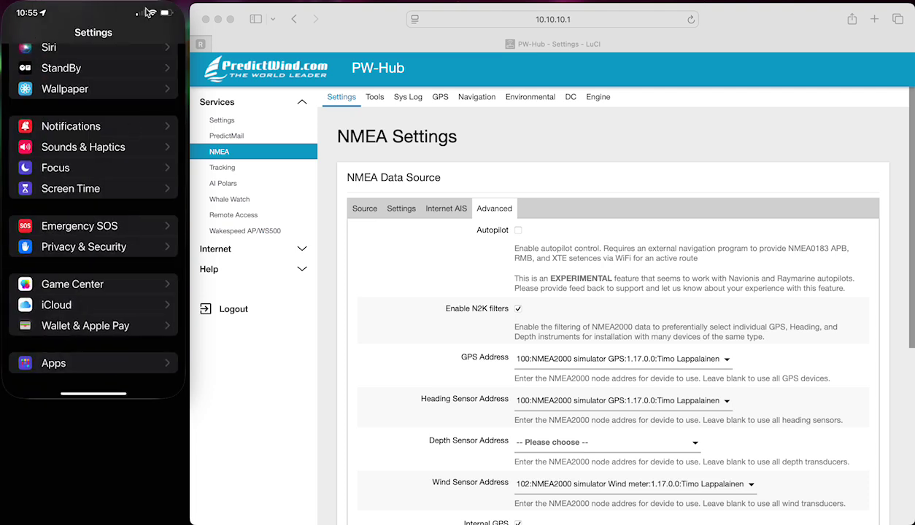
drag(94, 393, 115, 204)
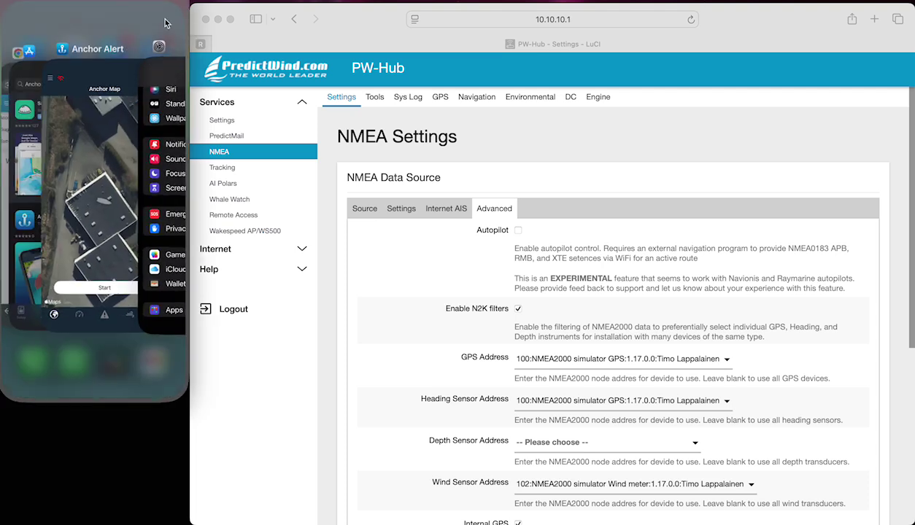
click(114, 325)
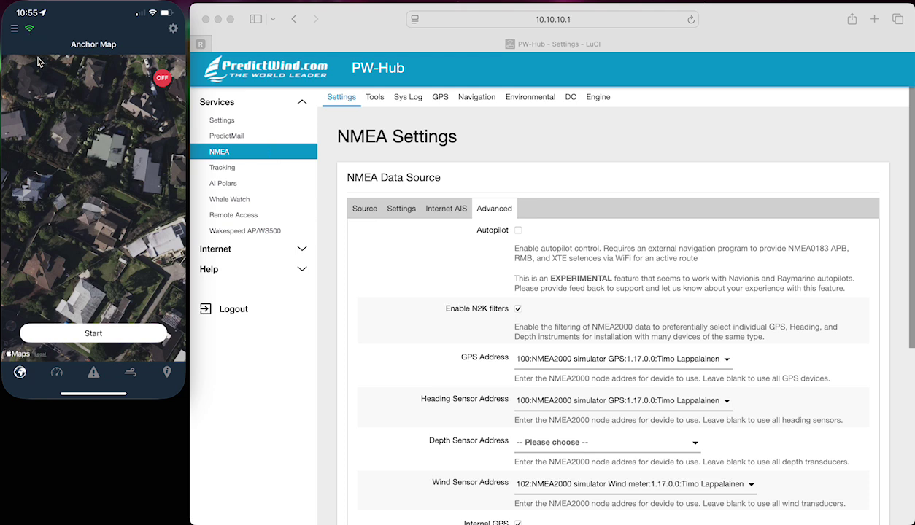
- Show the dashboard's N2K data and open PW-Hub's NMEA Navigation Status page for comparison
click(57, 373)
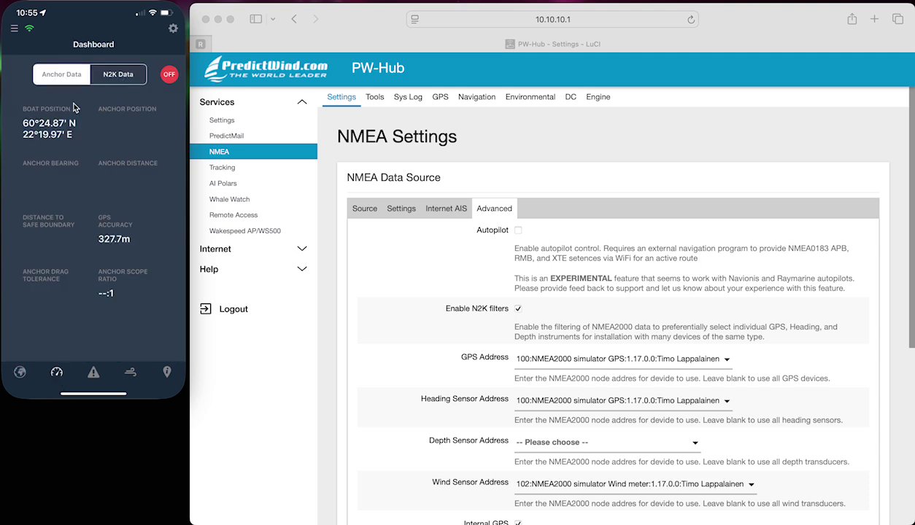
click(118, 73)
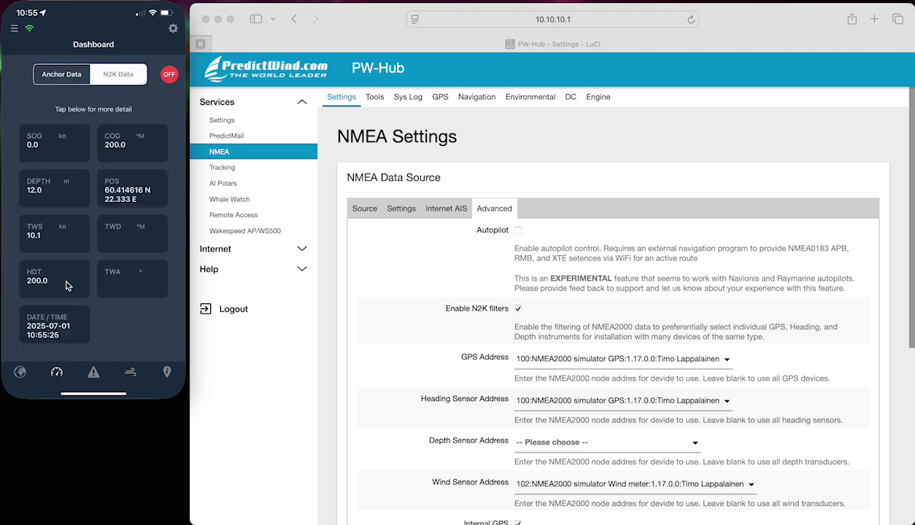
click(238, 138)
click(461, 100)
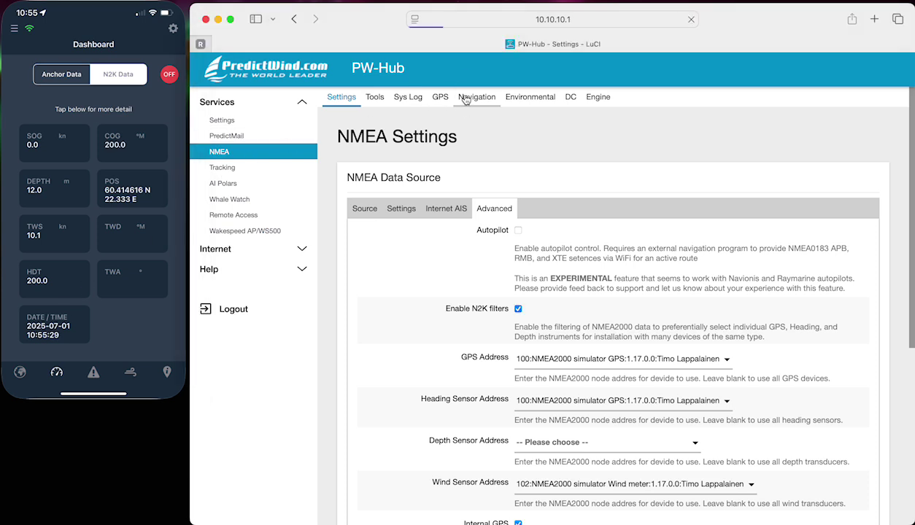
- Check the anchor data and map, then bring back N2K readings: depth 12.0 m, TWS 10.1, heading 200.0
click(75, 80)
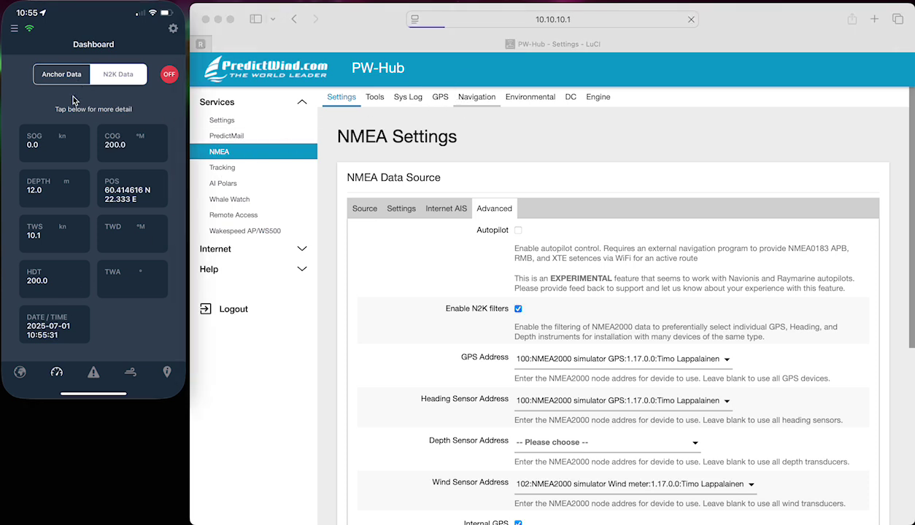
click(61, 70)
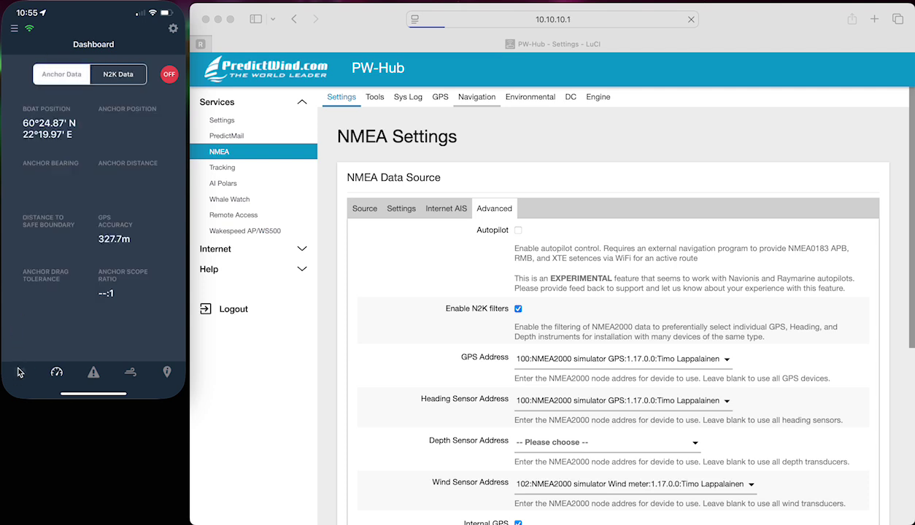
click(19, 371)
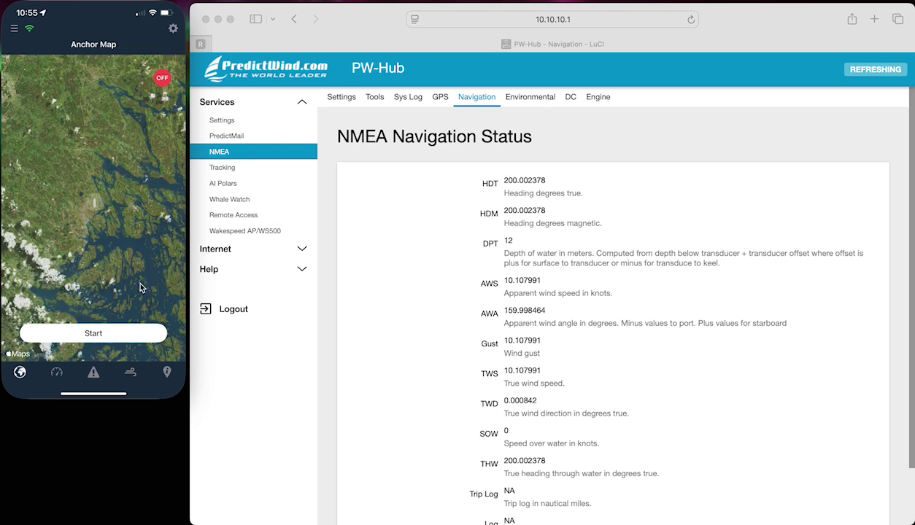
click(57, 372)
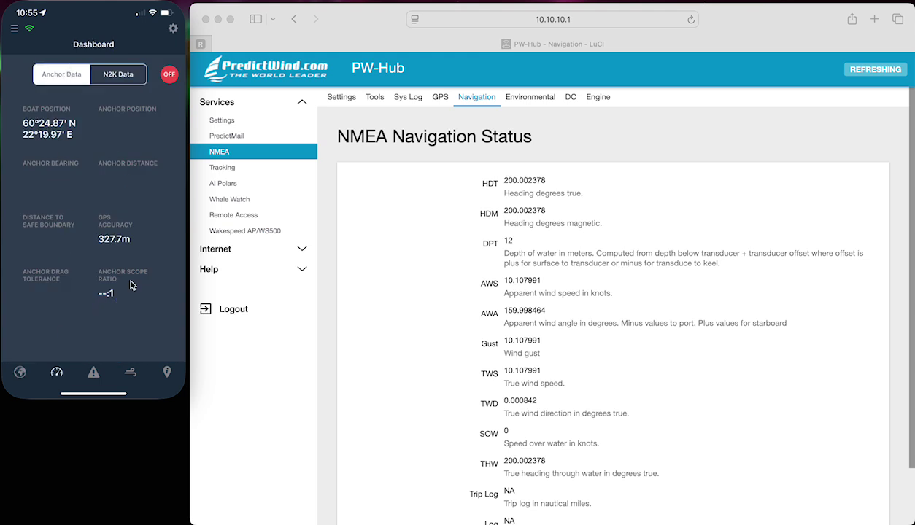
click(118, 76)
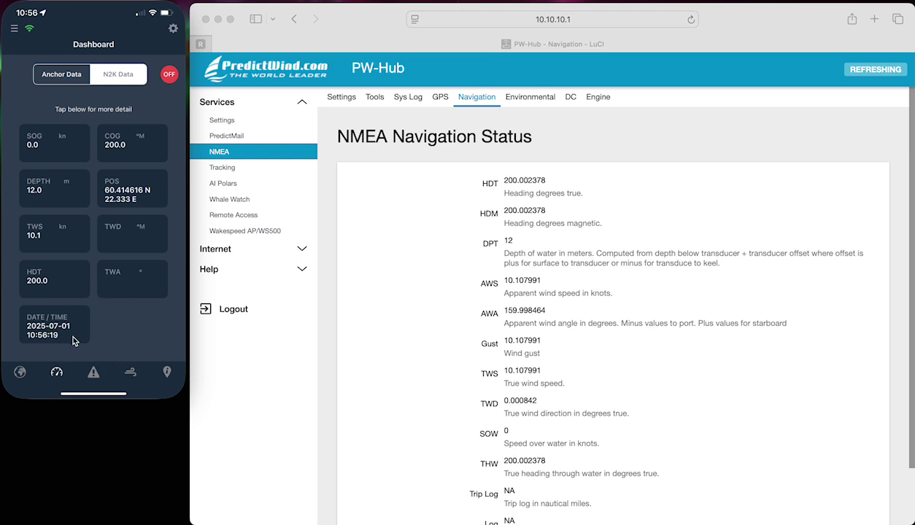
- Change the Anchor Drag alert sound to High Beep and save, then review Anchor Swing settings
click(94, 373)
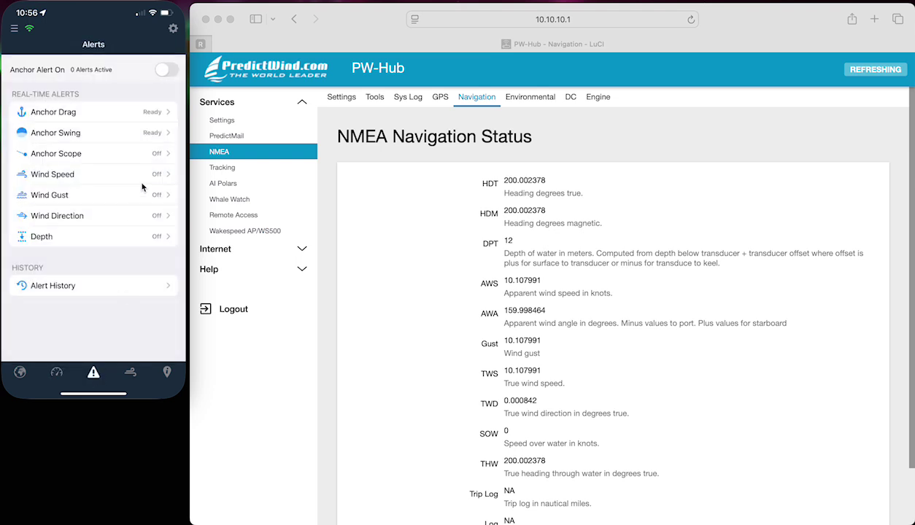
click(147, 116)
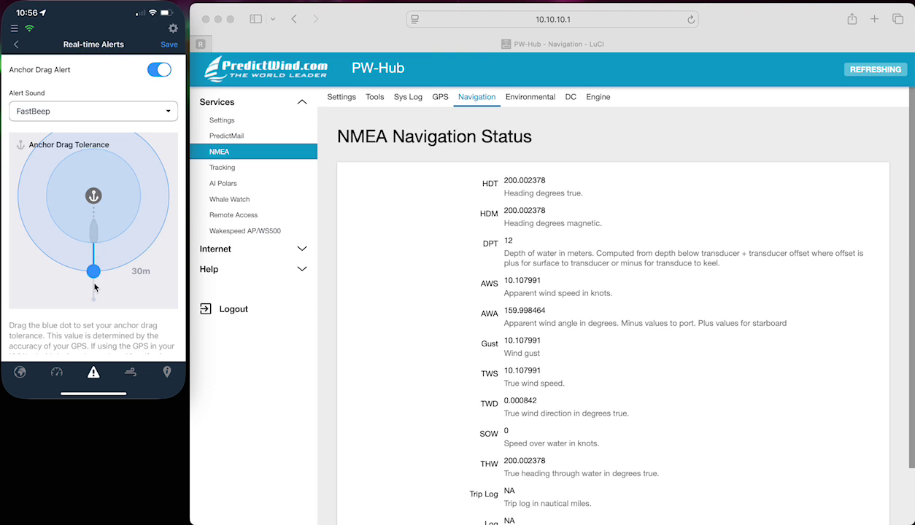
click(163, 115)
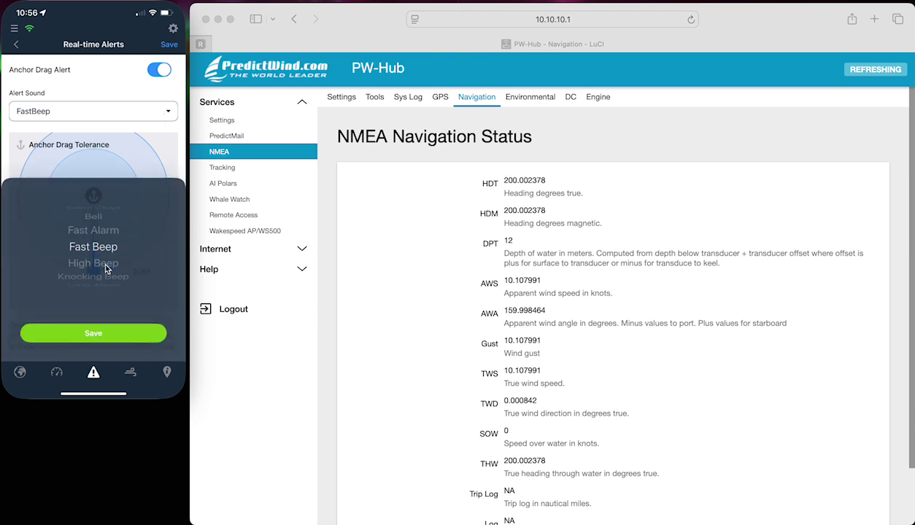
drag(105, 266, 109, 248)
click(122, 334)
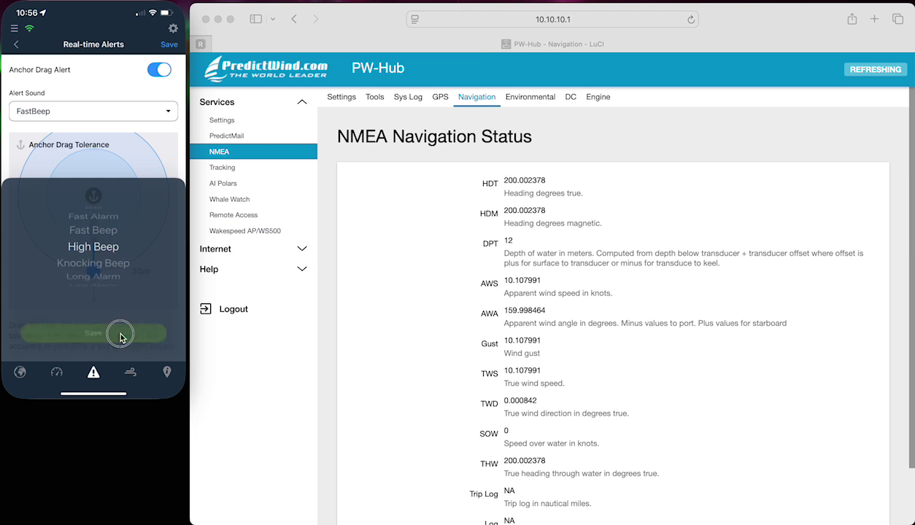
click(170, 46)
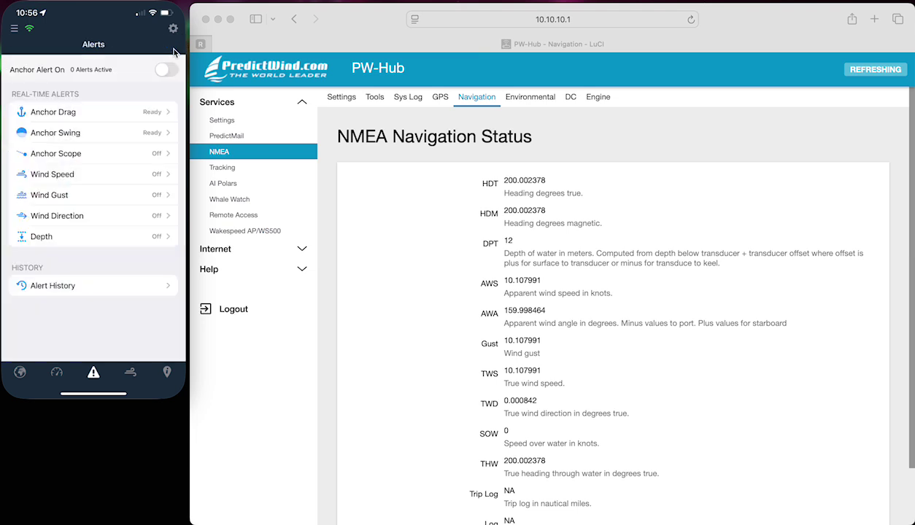
click(155, 138)
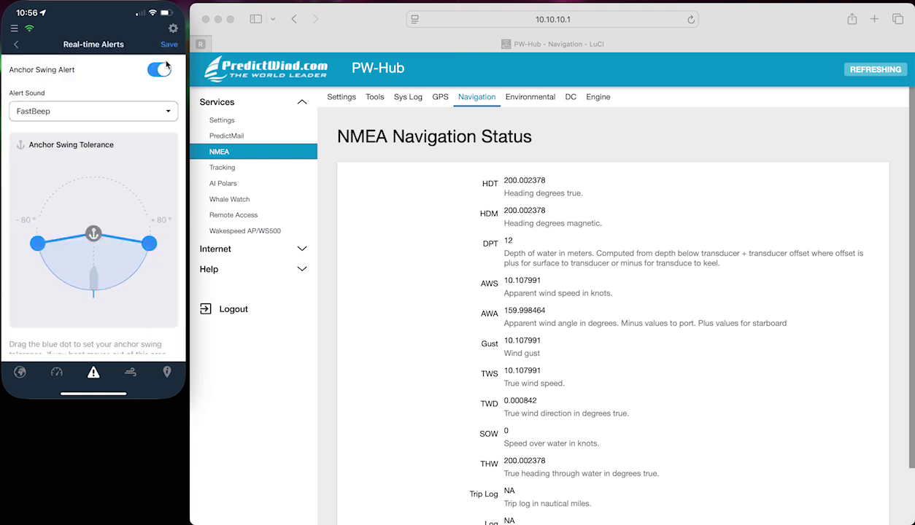
click(168, 45)
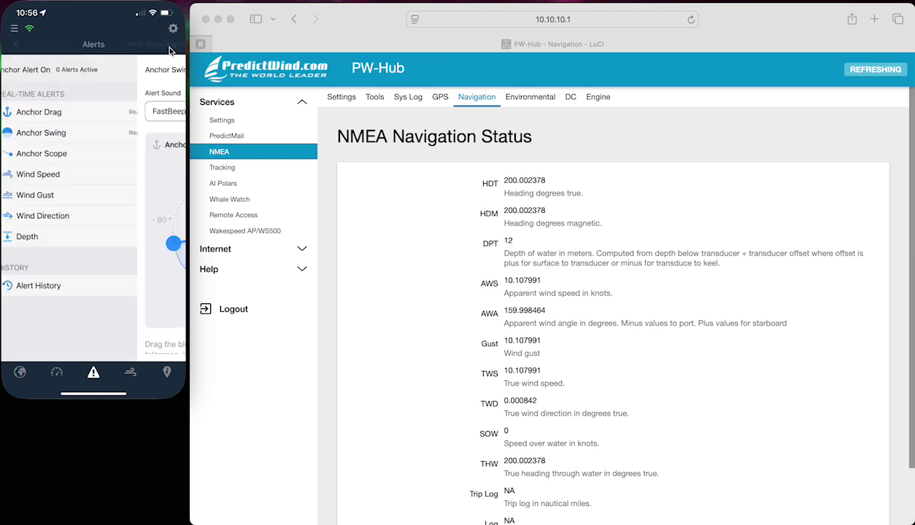
- Switch on the Depth alert, set the minimum safe depth to 6 m, and save
click(124, 238)
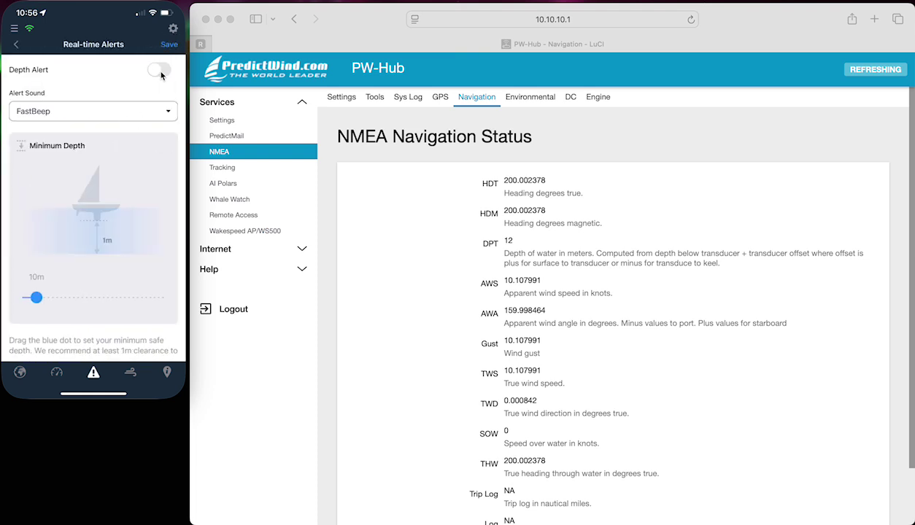
click(160, 72)
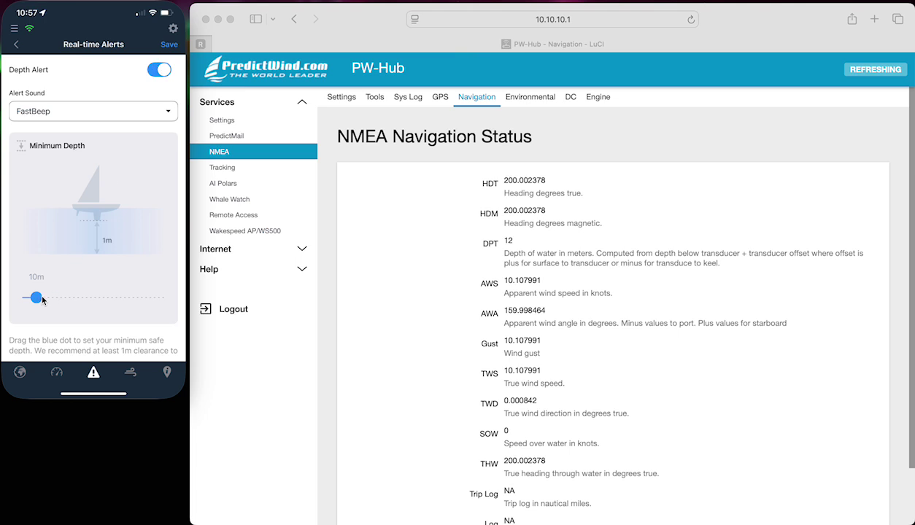
drag(42, 299, 33, 299)
click(170, 45)
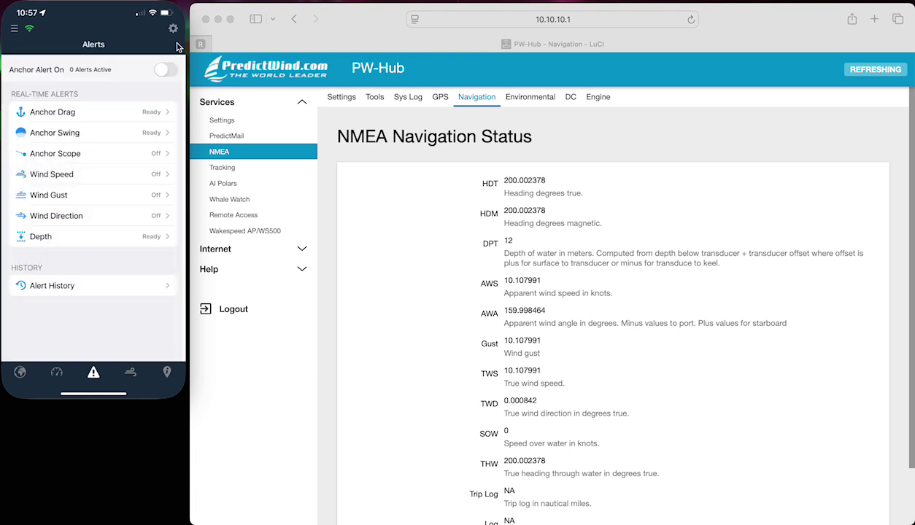
- Visit Weather Forecasts and Local Knowledge's add-location screen, then return to the Anchor Map
click(132, 372)
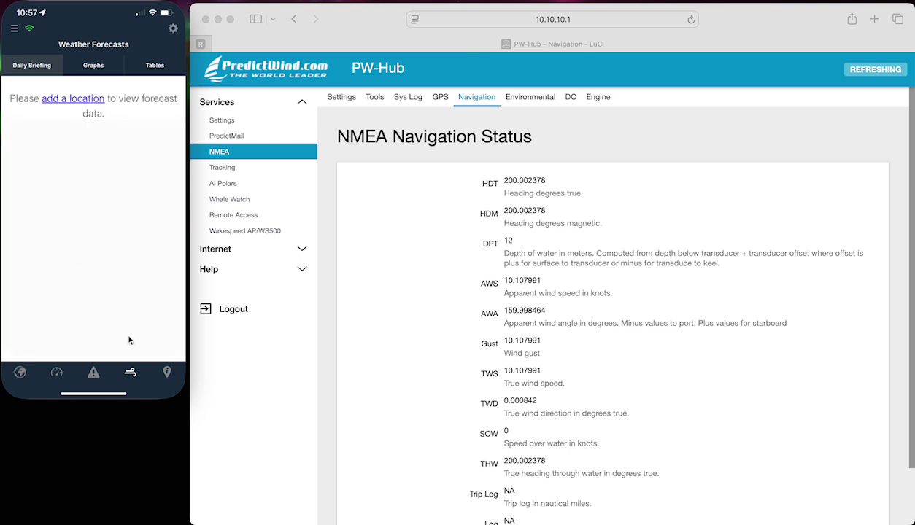
click(162, 368)
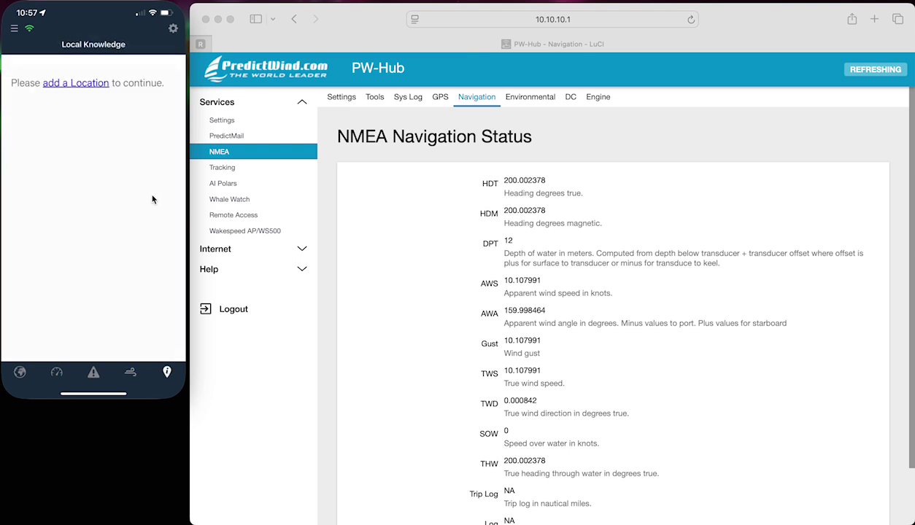
click(94, 87)
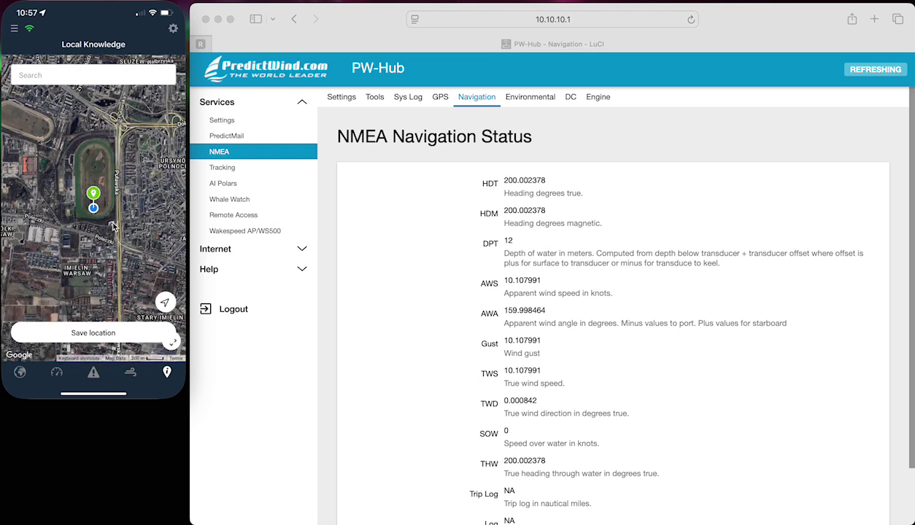
click(132, 374)
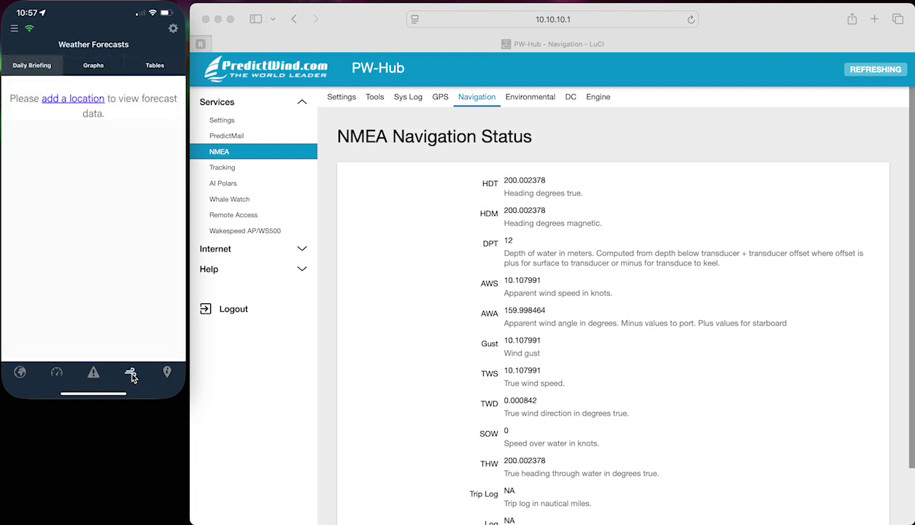
click(20, 372)
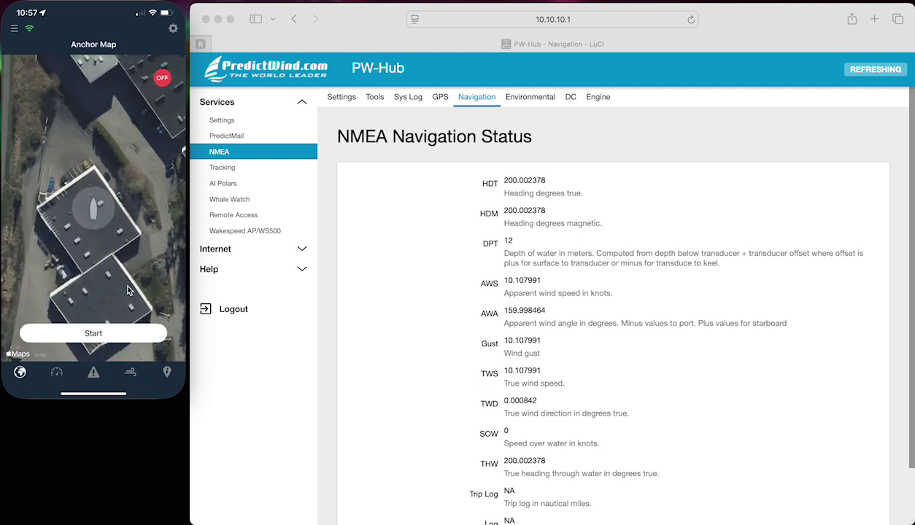
- Start the anchor setup, lengthen the chain rode, set the position, then back out of the confirmation
click(106, 332)
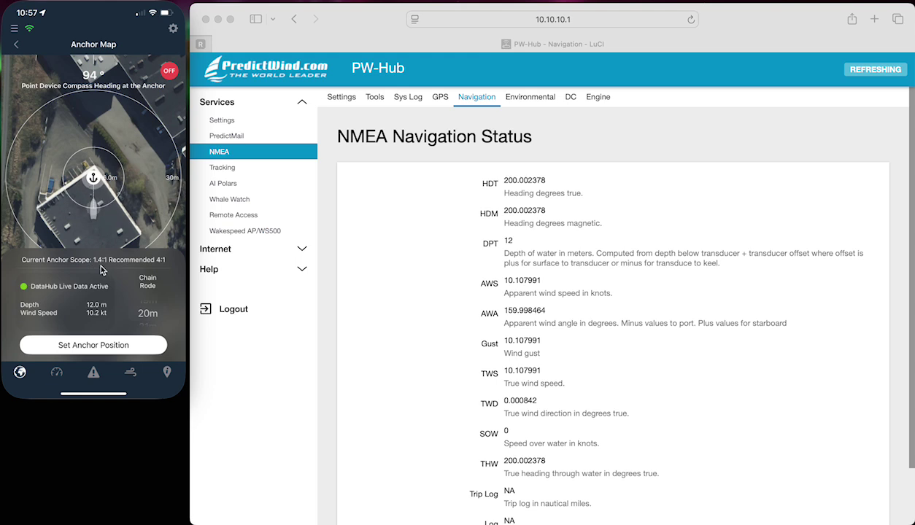
scroll(146, 313, down, 10)
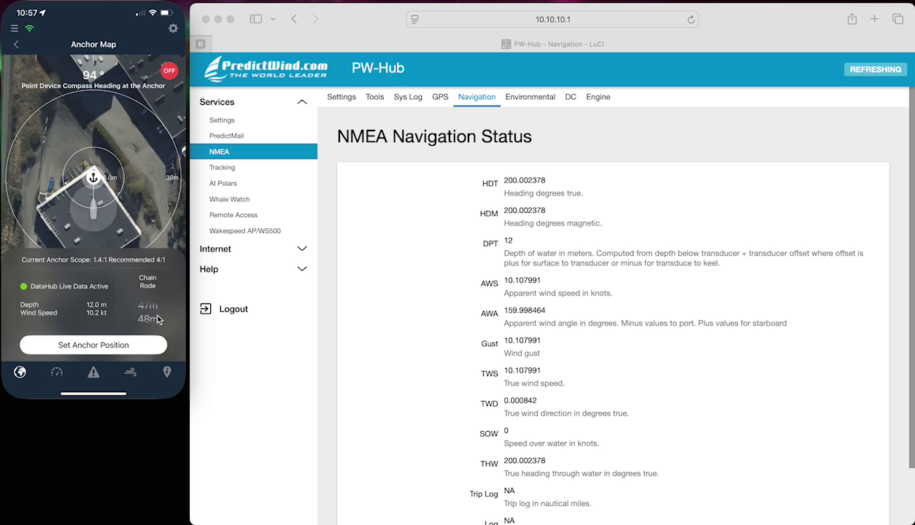
scroll(157, 319, down, 5)
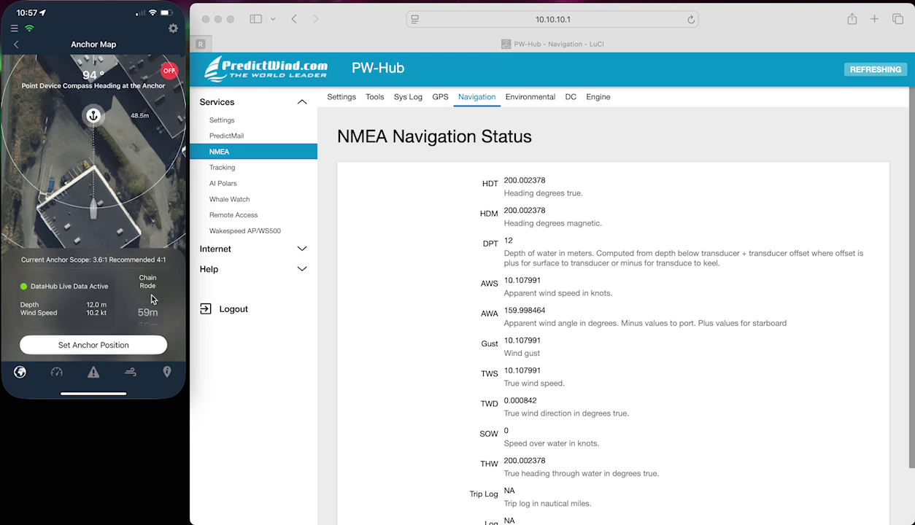
scroll(151, 310, down, 2)
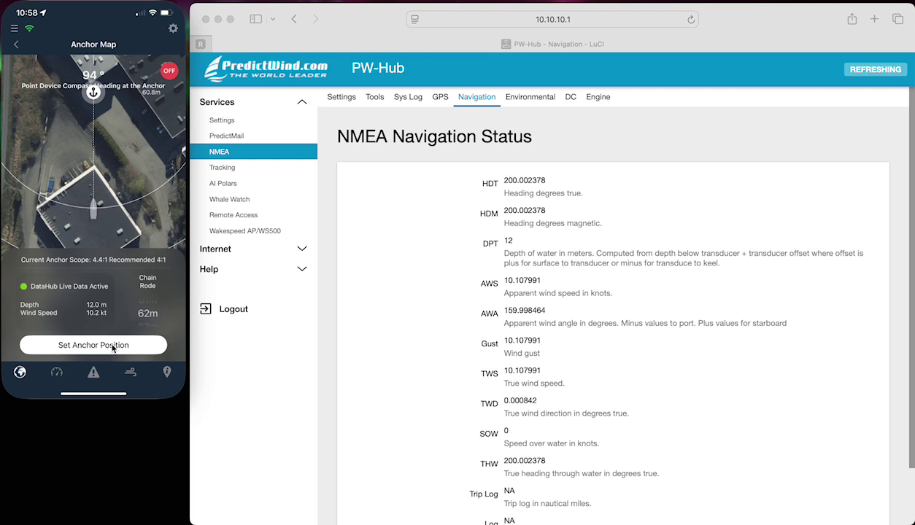
click(113, 348)
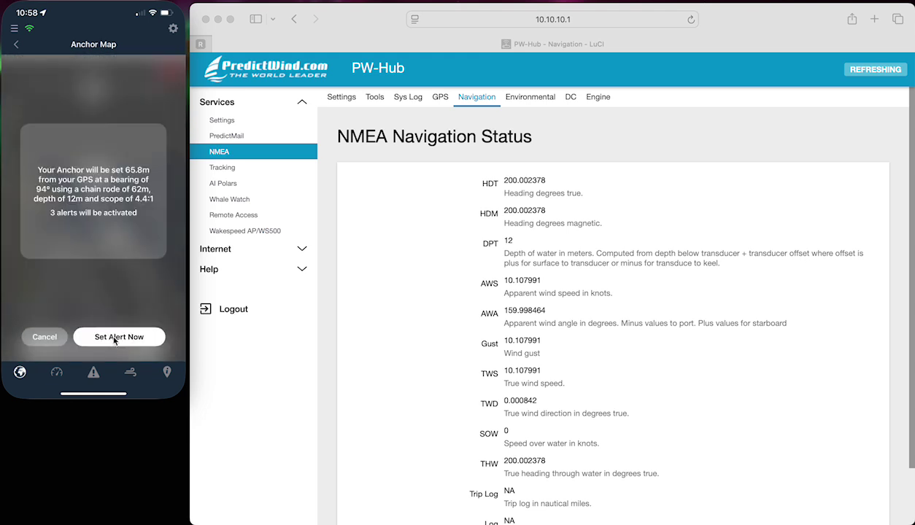
click(57, 335)
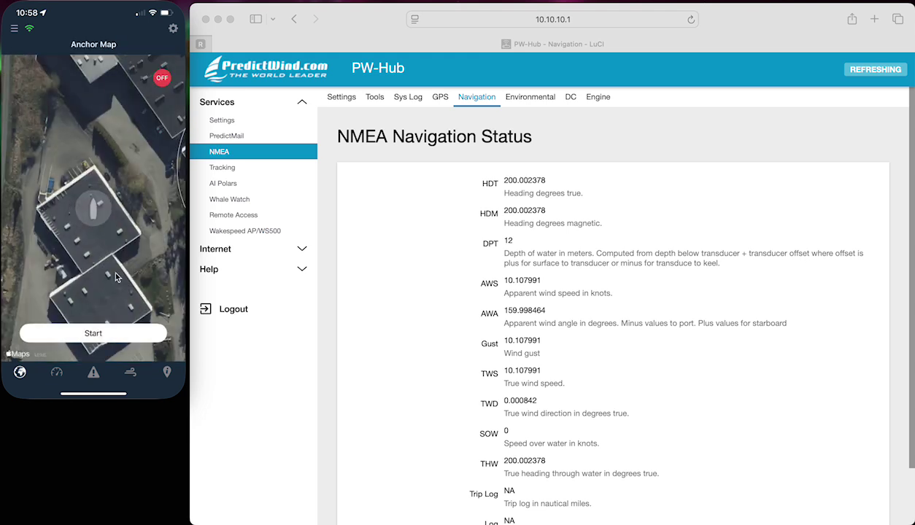
- Redo the anchor at 181° with 49 m chain rode (scope 3.5:1) and set the alert
click(116, 334)
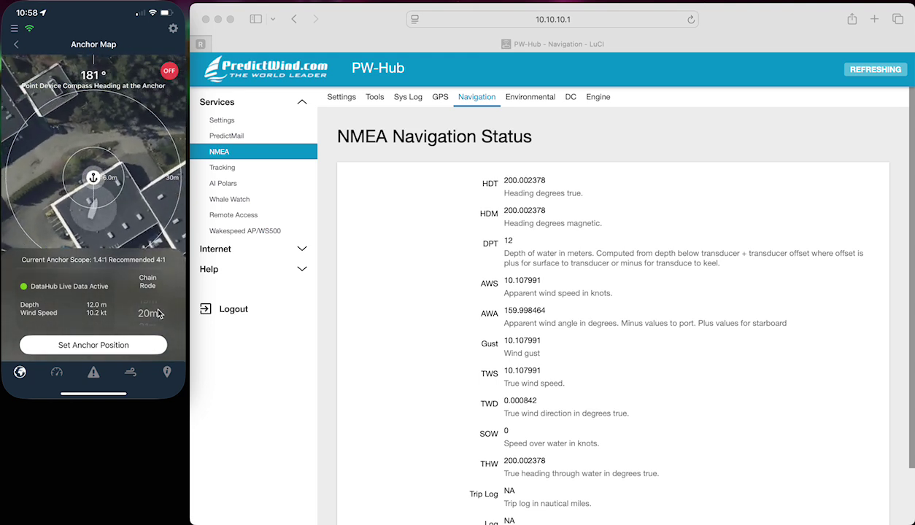
scroll(150, 310, down, 5)
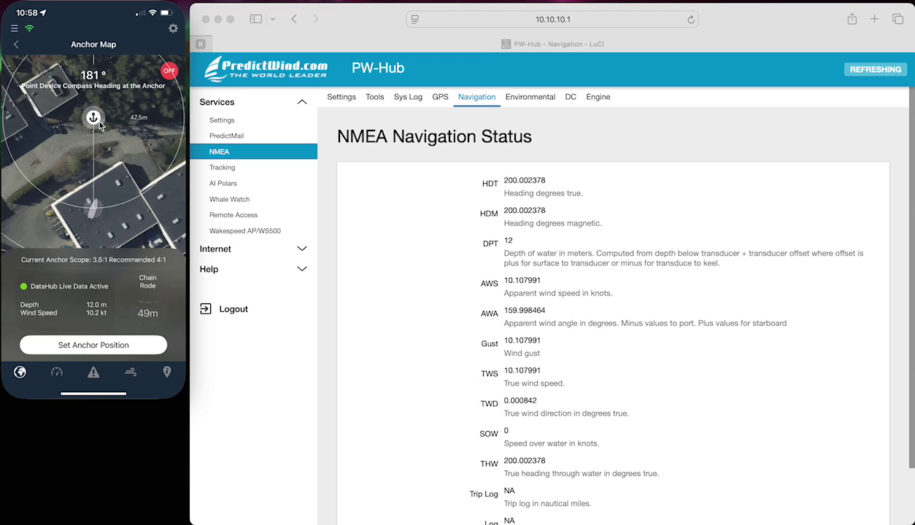
click(120, 346)
click(126, 343)
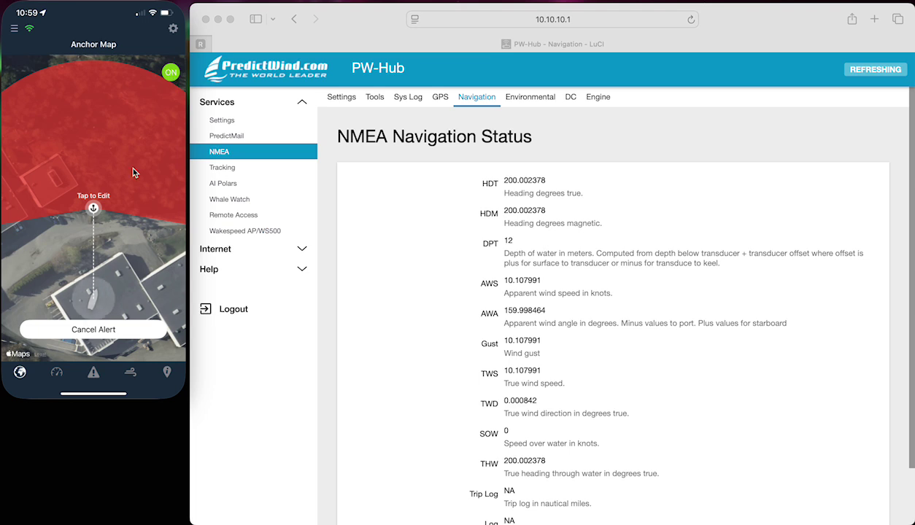
- Edit the anchor to 54 m of chain rode at 168° (scope 3.9:1) and restart the alarm
click(93, 209)
click(93, 210)
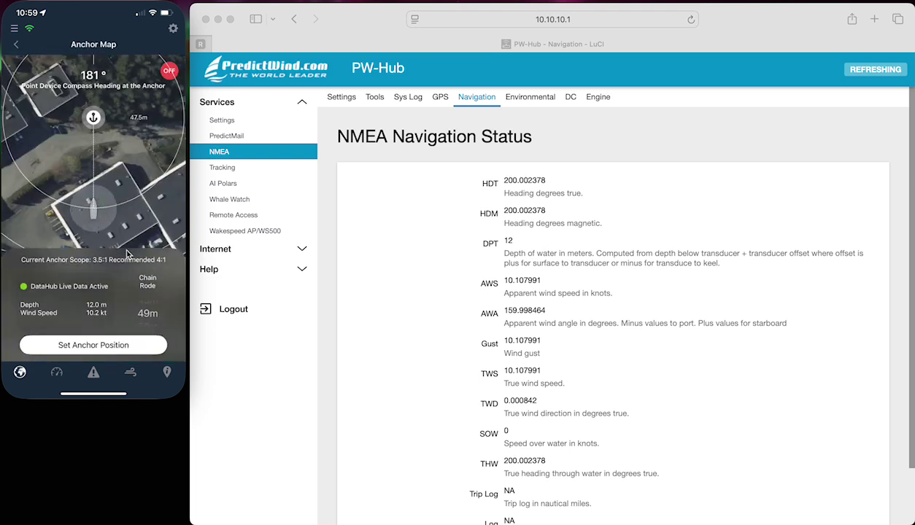
click(146, 321)
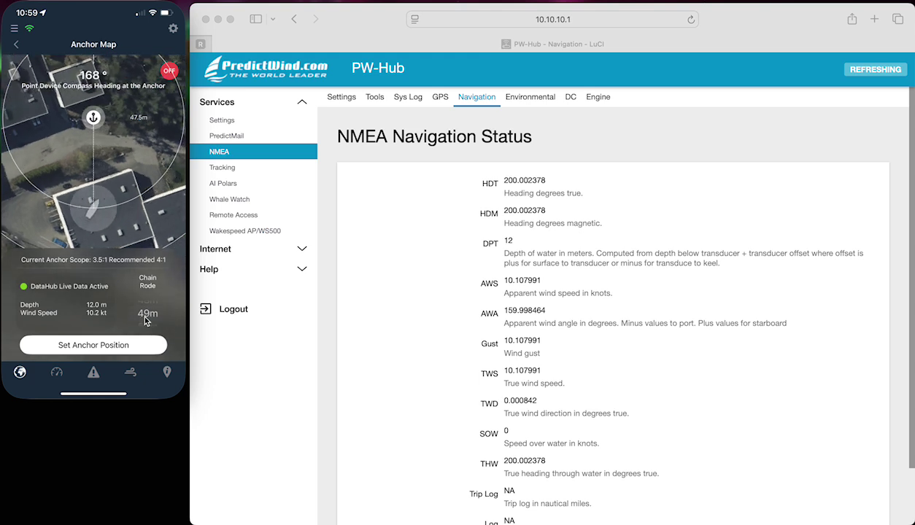
drag(146, 323, 152, 261)
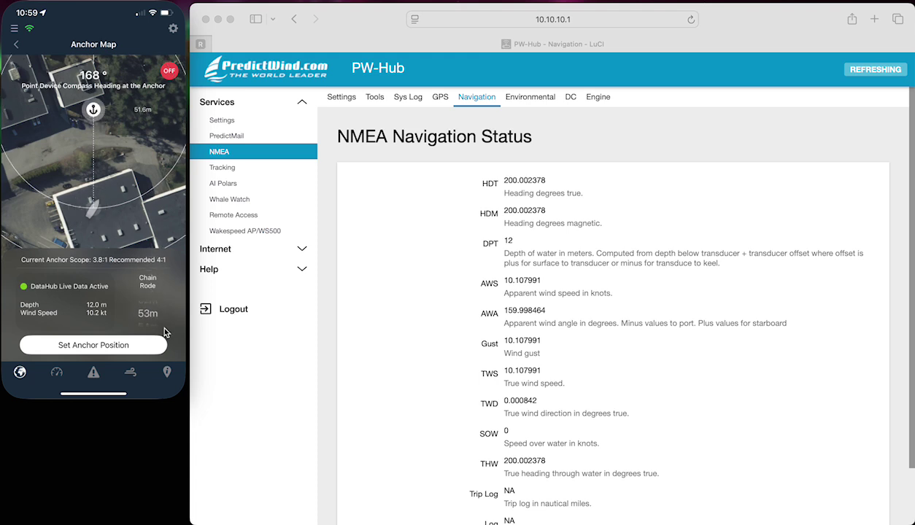
mouse_move(164, 326)
mouse_down()
mouse_move(148, 312)
mouse_move(155, 316)
mouse_up()
click(138, 346)
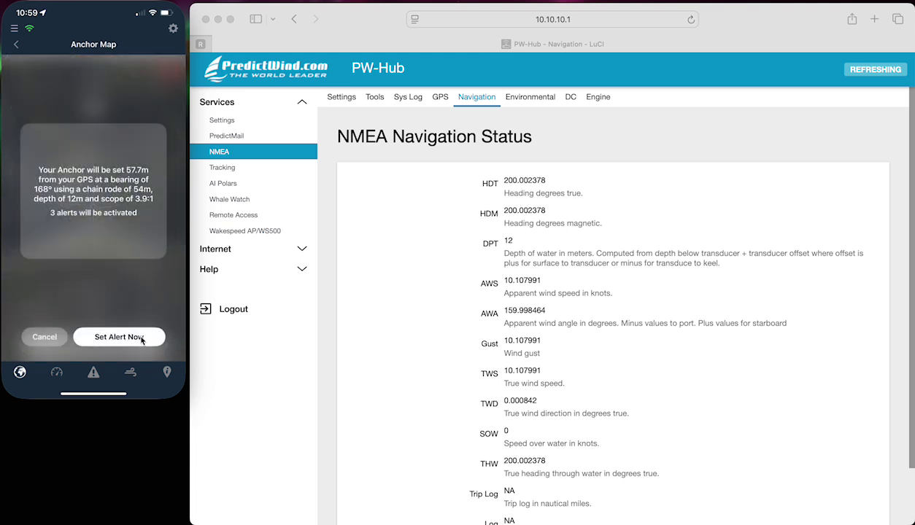
click(140, 337)
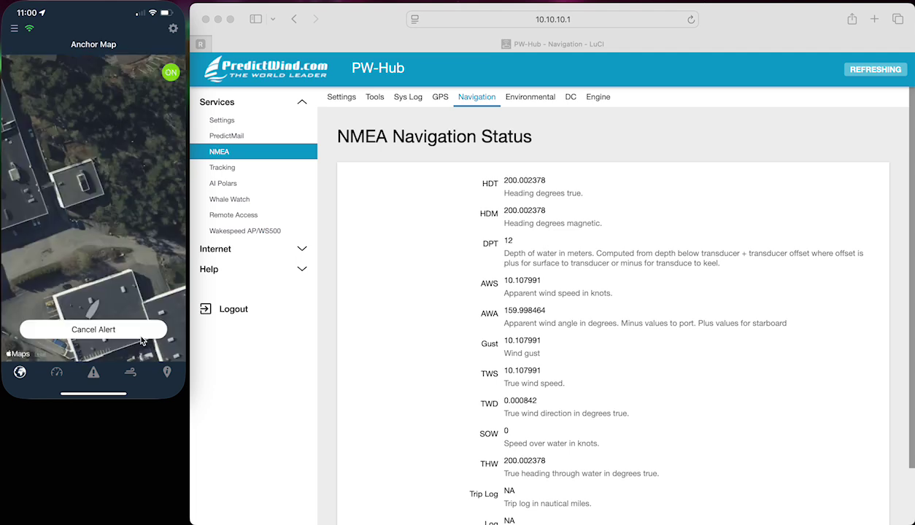
- Check anchor position, bearing and distance, then show N2K data: depth 12.0 m, TWS 10.1 kn, HDT 200.0
click(56, 372)
click(62, 74)
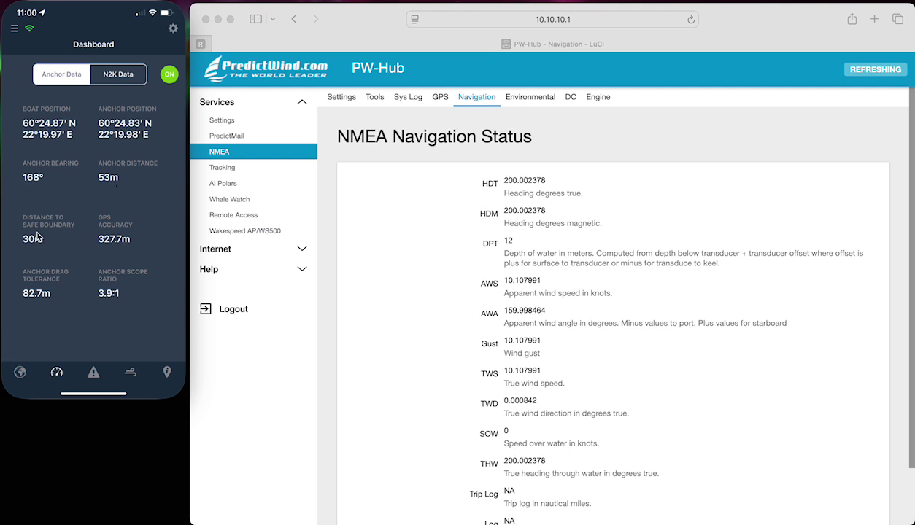
click(20, 372)
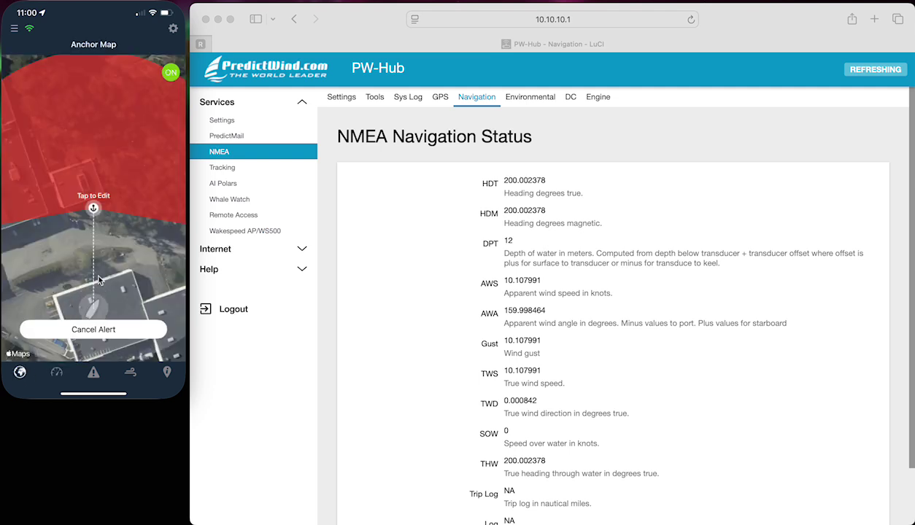
drag(119, 236, 120, 192)
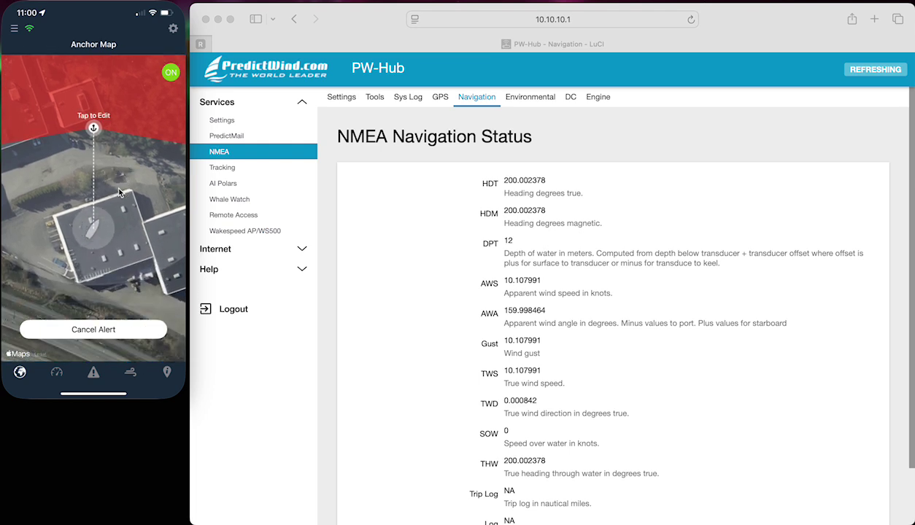
scroll(121, 192, down, 3)
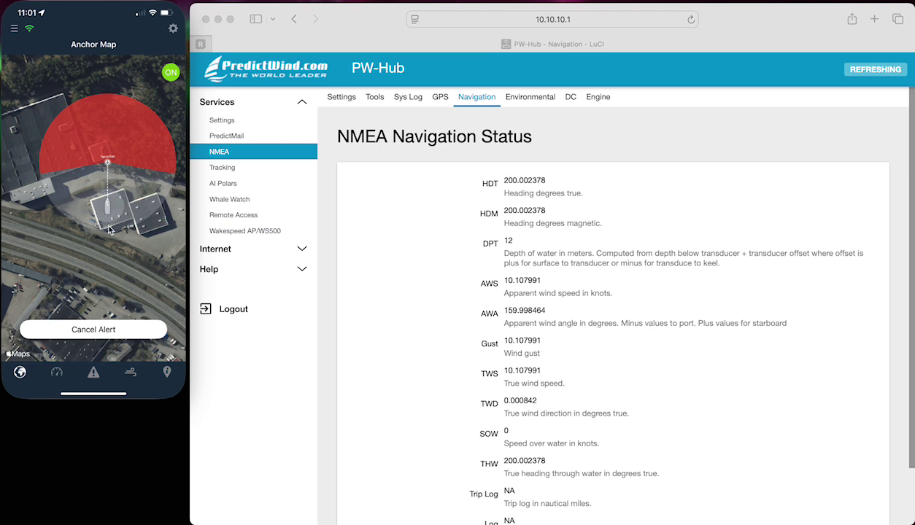
click(58, 373)
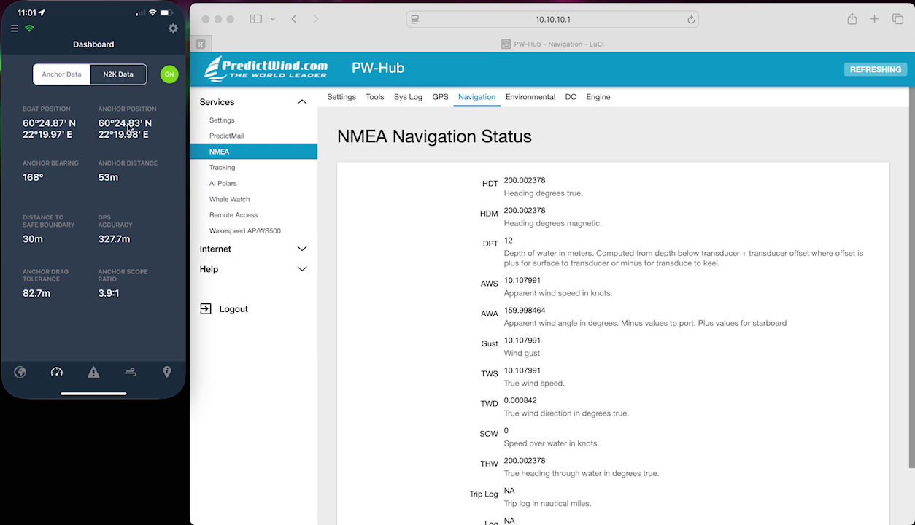
click(126, 76)
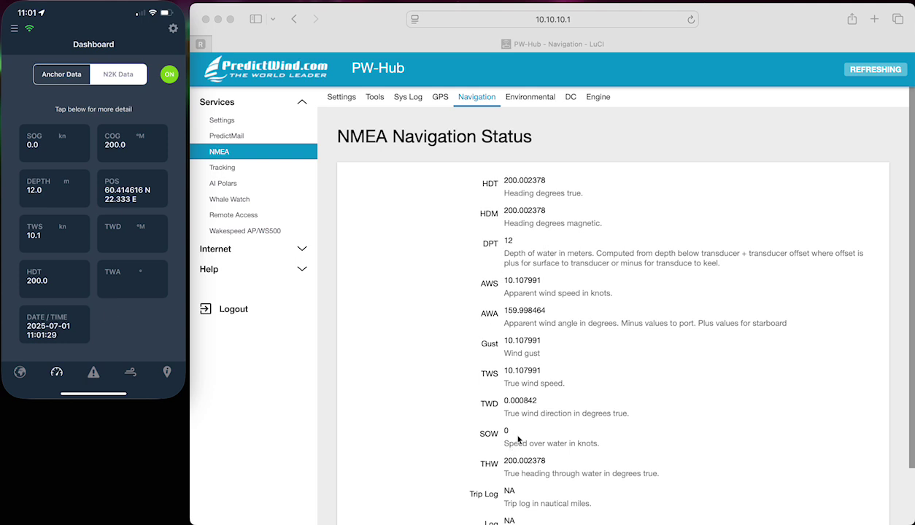
- Review the anchor scope and wind speed alert settings, leaving them unchanged
click(92, 370)
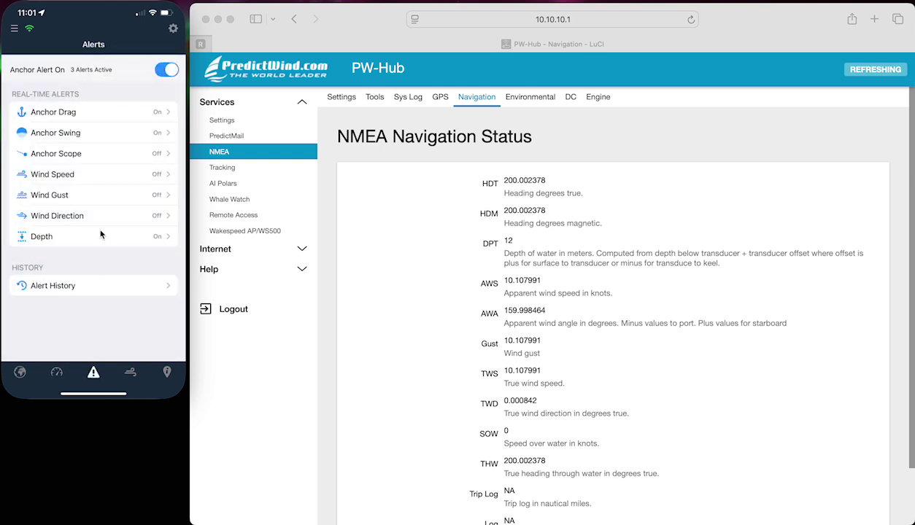
click(88, 156)
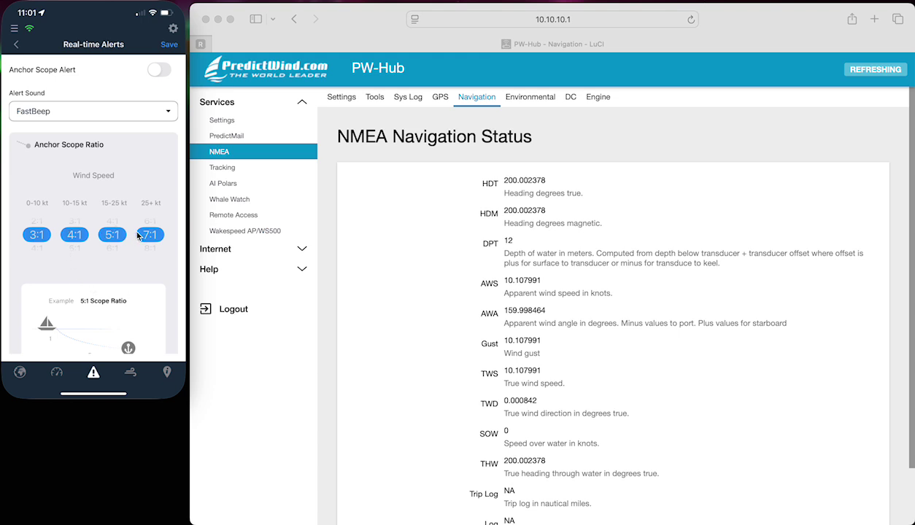
scroll(118, 292, down, 2)
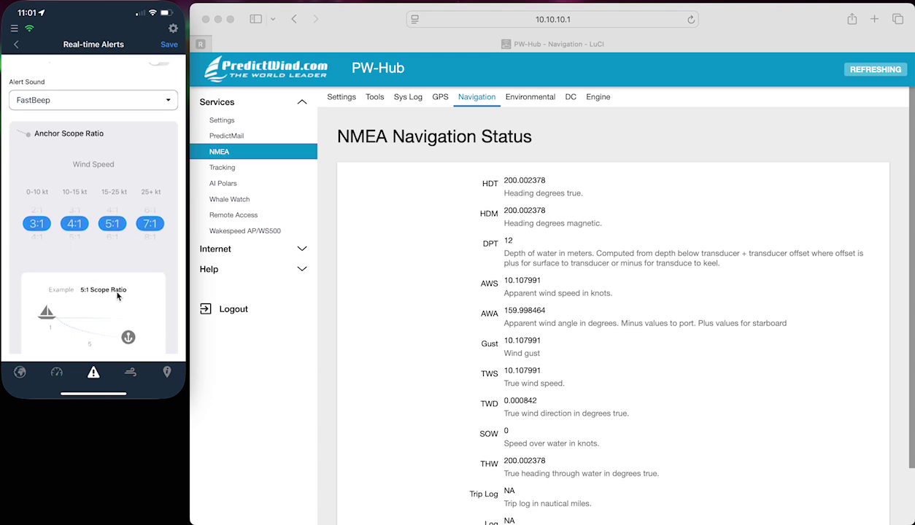
scroll(117, 296, down, 5)
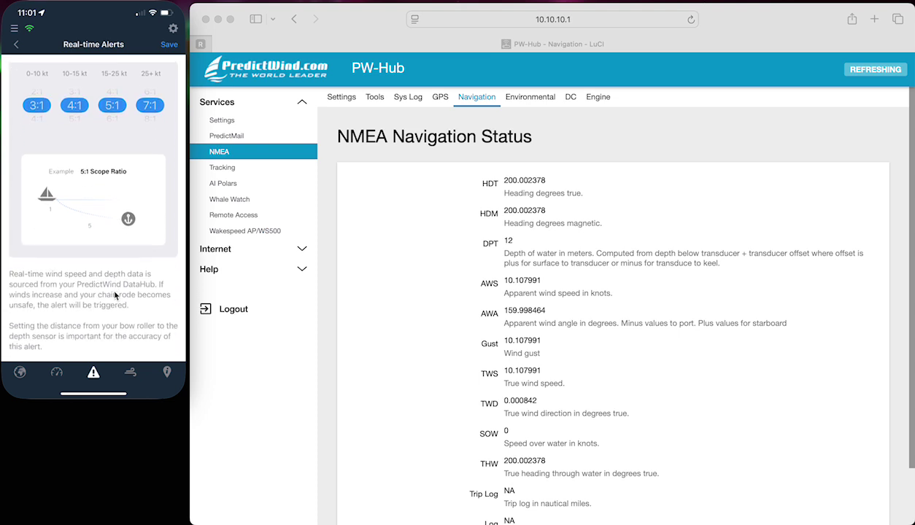
click(162, 47)
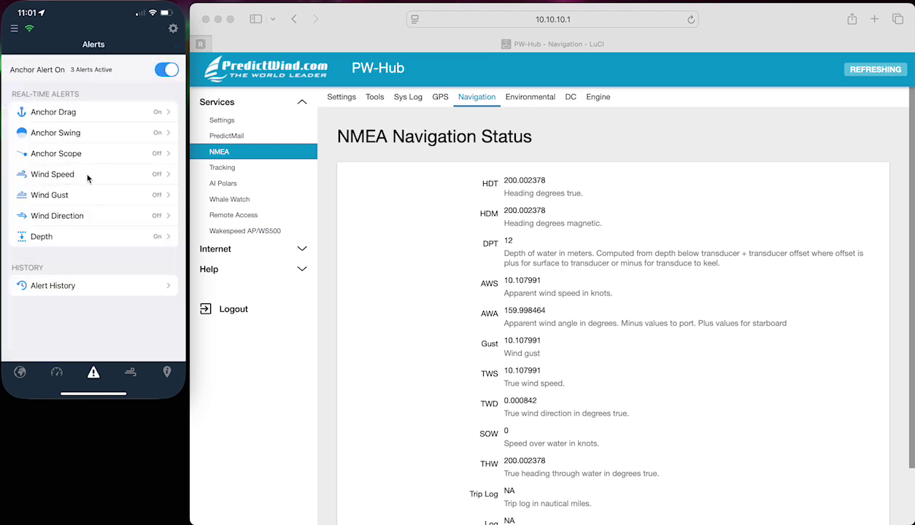
click(87, 178)
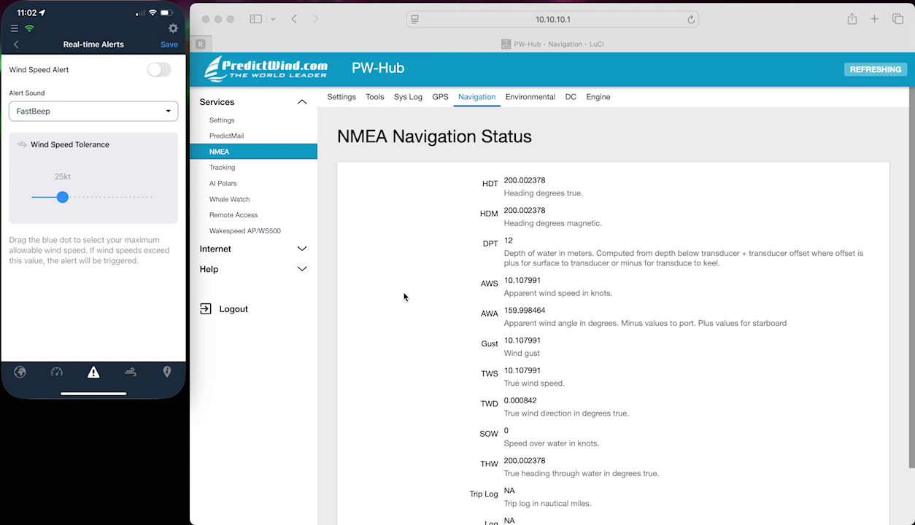
click(168, 44)
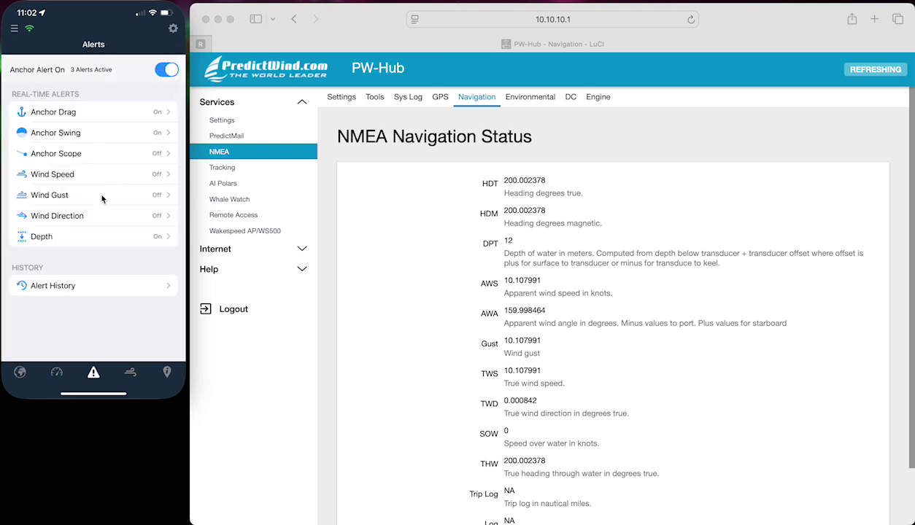
- Raise the wind gust tolerance from 30 kt to 39 kt and save
click(99, 192)
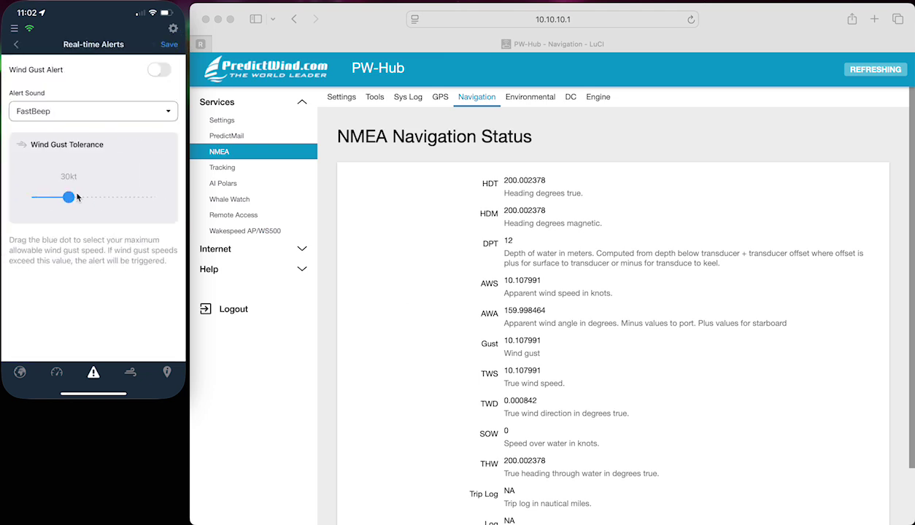
drag(73, 197, 83, 197)
click(168, 50)
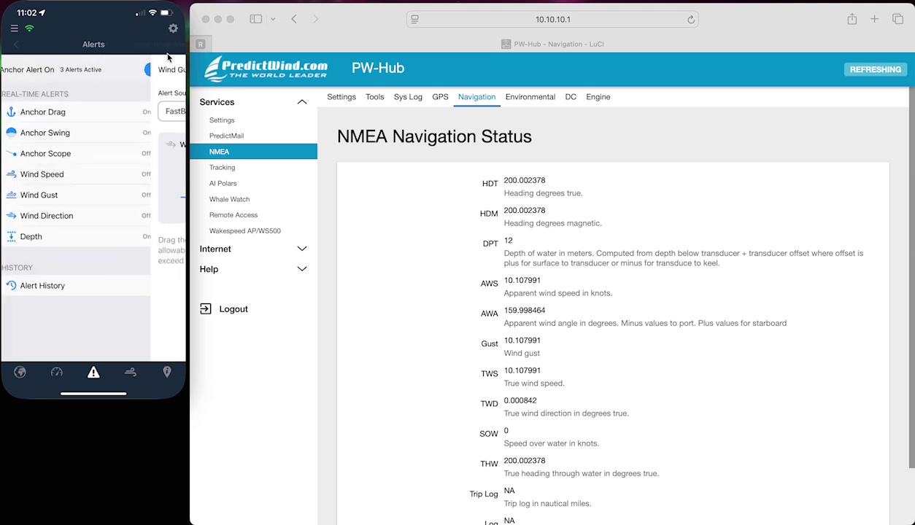
- Widen the wind direction tolerance to about -69°/+70°, save it, and open the Depth alert
click(110, 223)
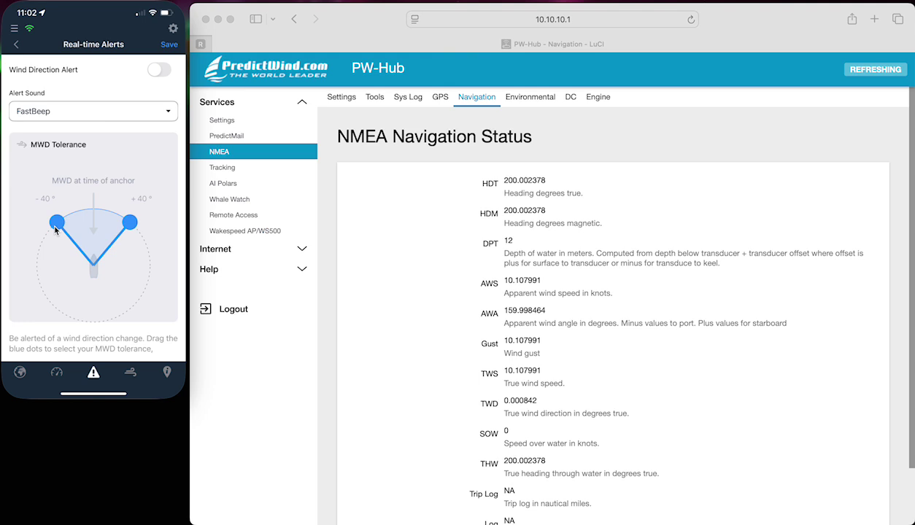
drag(56, 228, 40, 247)
drag(128, 226, 131, 257)
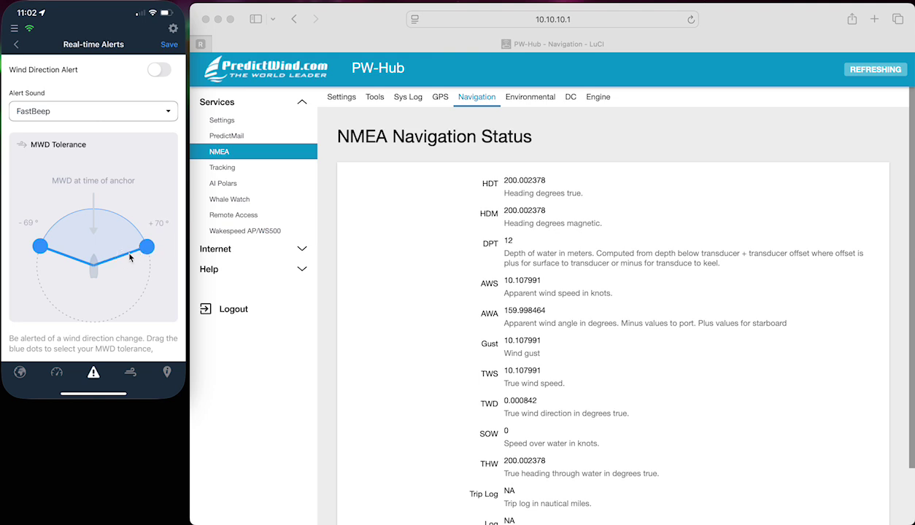
click(169, 45)
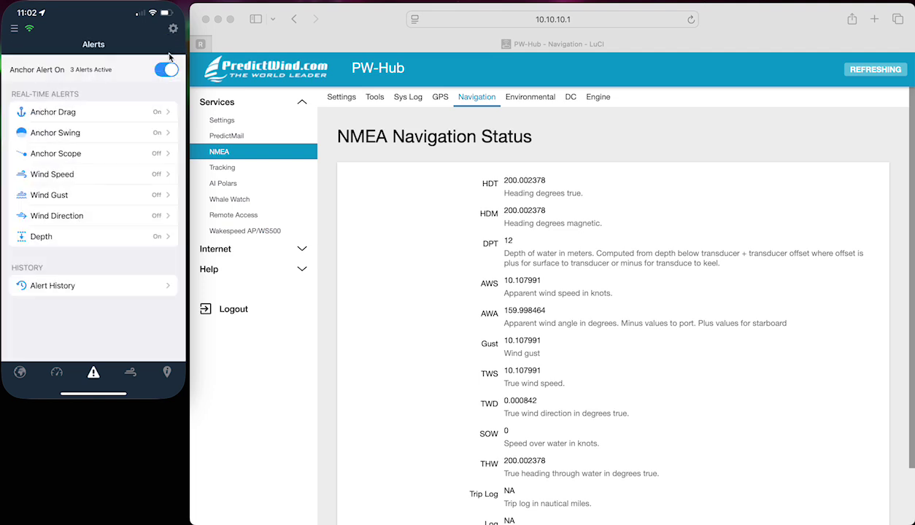
click(104, 241)
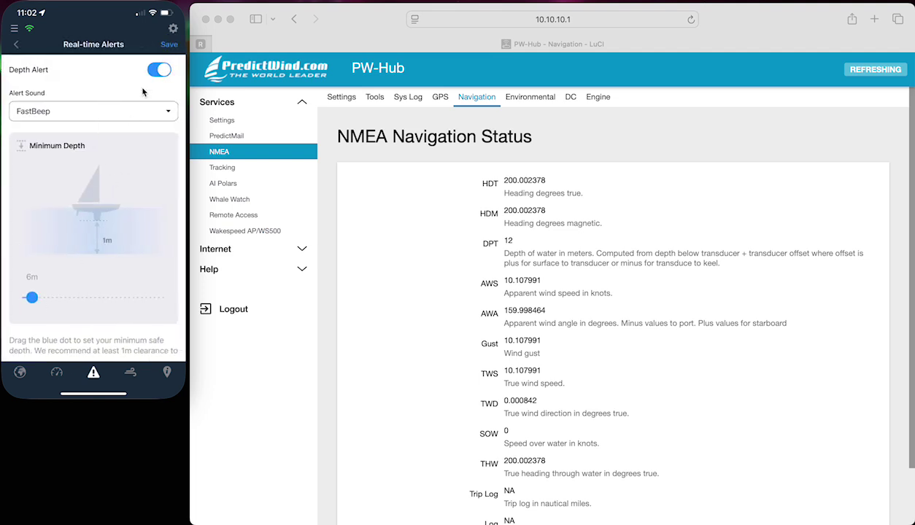
- Save the Depth alert, then on the Anchor Map dismiss the 13° swing alert, leaving the 88.0 m drag alert
click(168, 47)
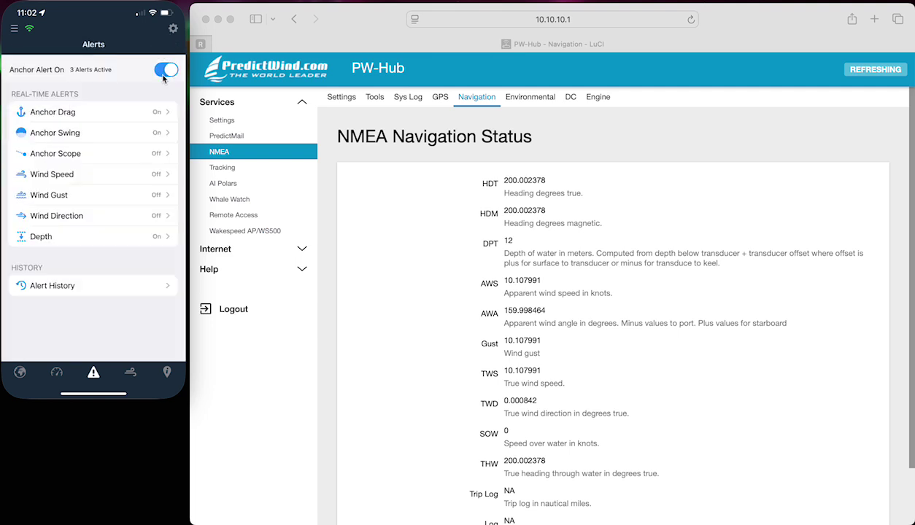
click(22, 373)
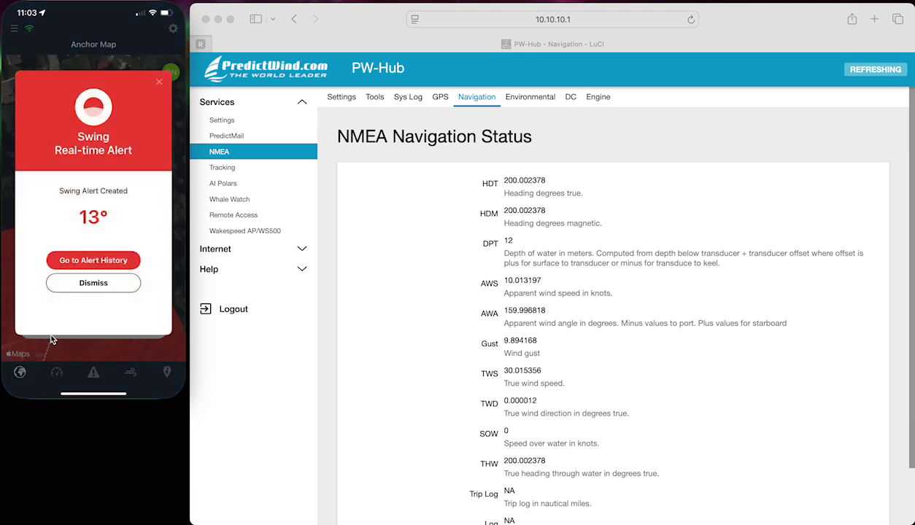
click(82, 284)
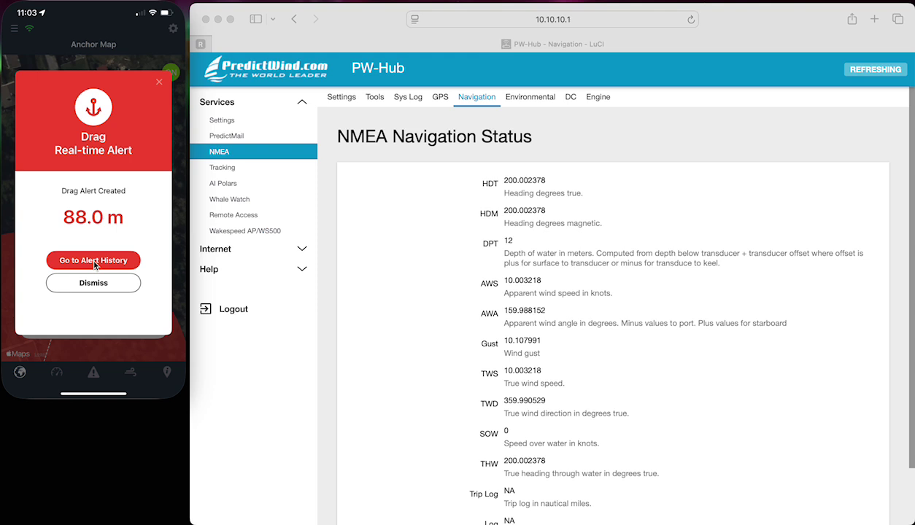
- Inspect the Anchor Drag and Anchor Swing (13°, 88.0°–248.0° tolerance) history entries, then go back
click(94, 264)
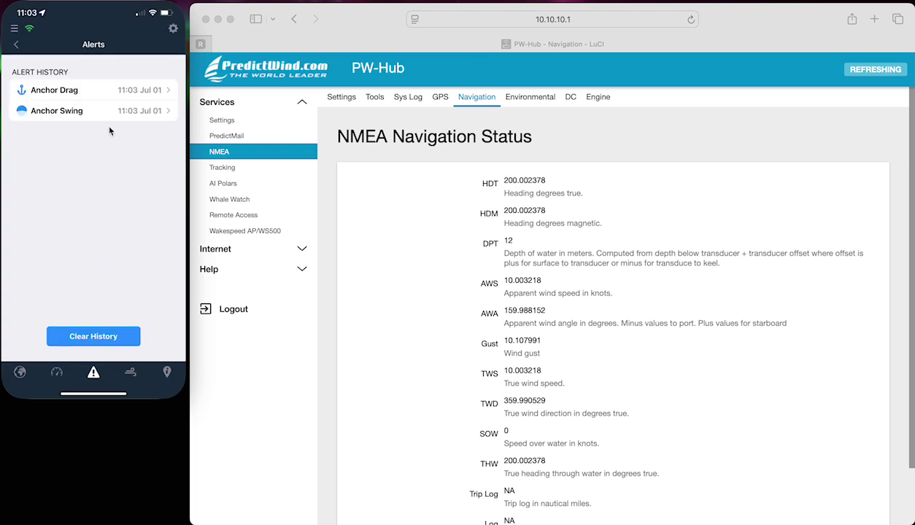
click(111, 90)
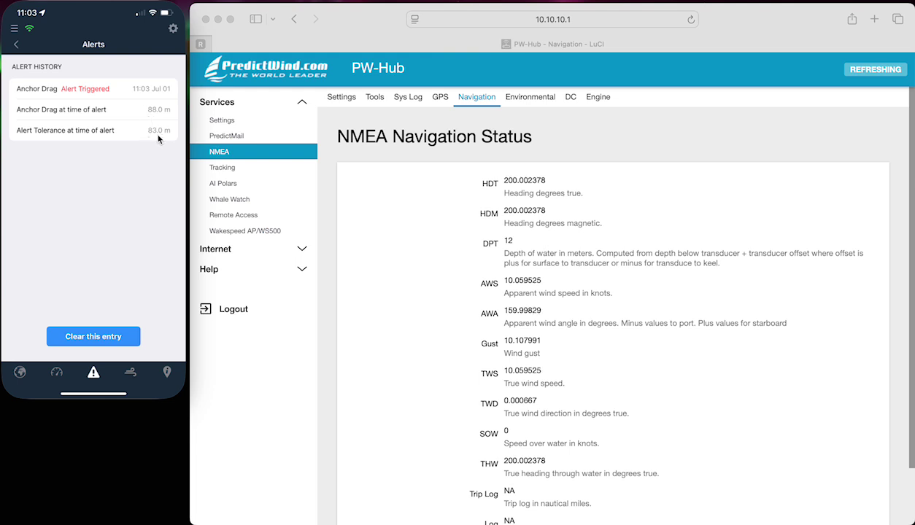
click(17, 44)
click(86, 115)
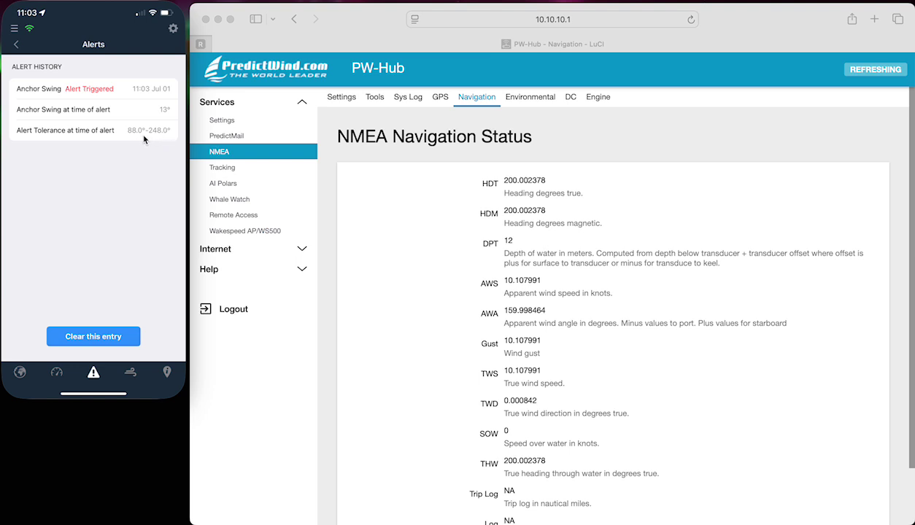
click(15, 45)
click(13, 47)
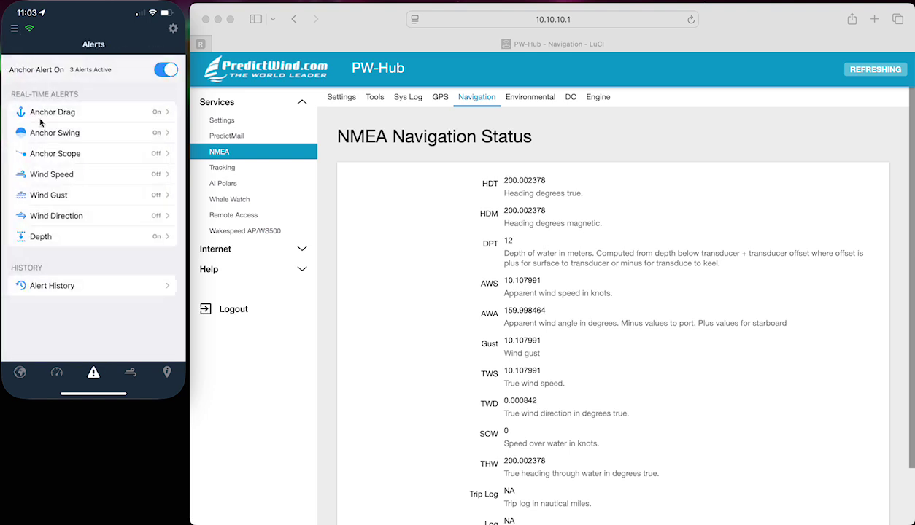
- Cancel the active anchor alert from the Anchor Map and decline the anchorage rating prompt
click(22, 376)
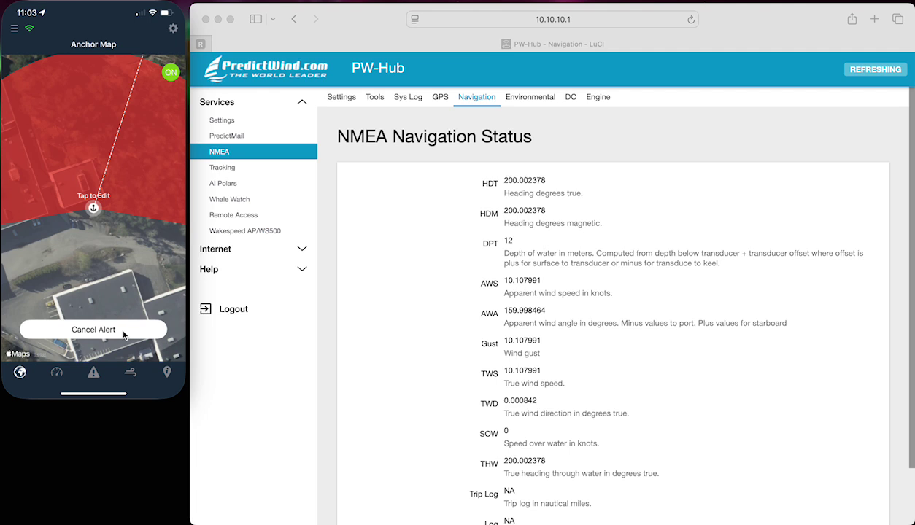
click(123, 332)
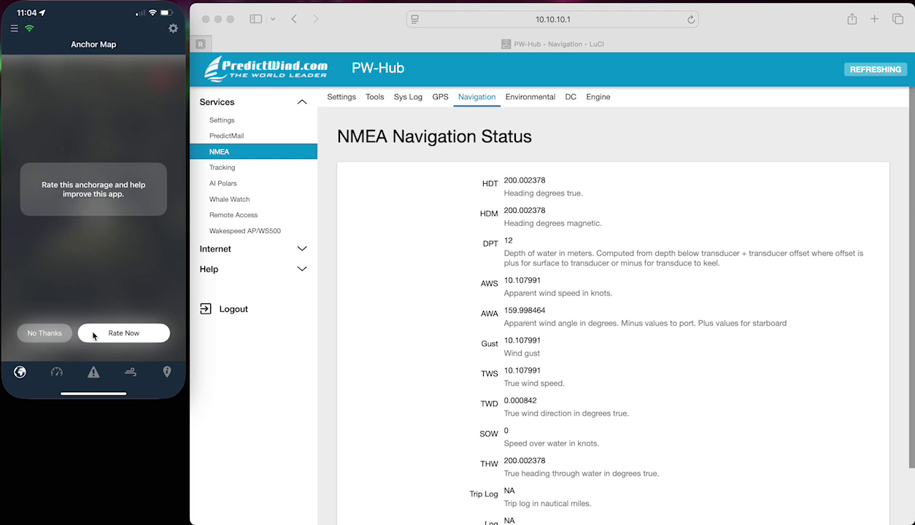
click(49, 334)
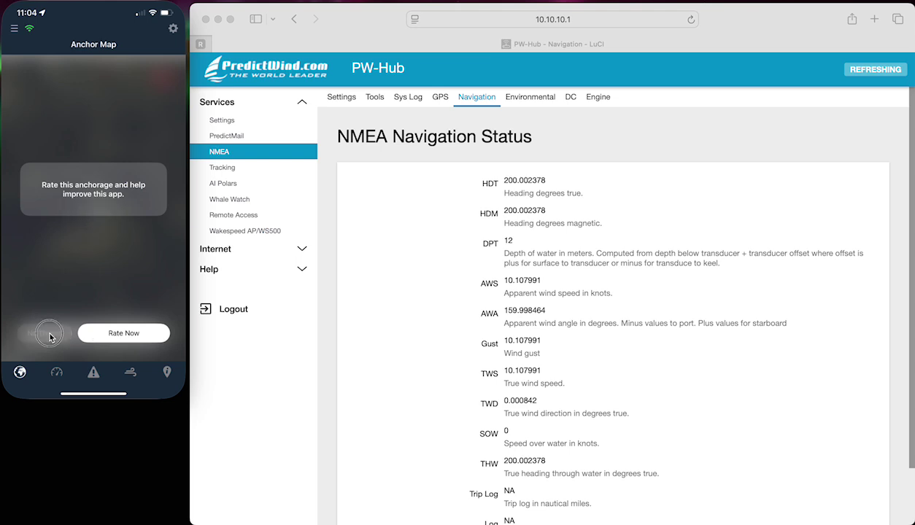
- Add a map location named 'Te' in Local Knowledge, save it, then show Weather Forecasts
click(167, 372)
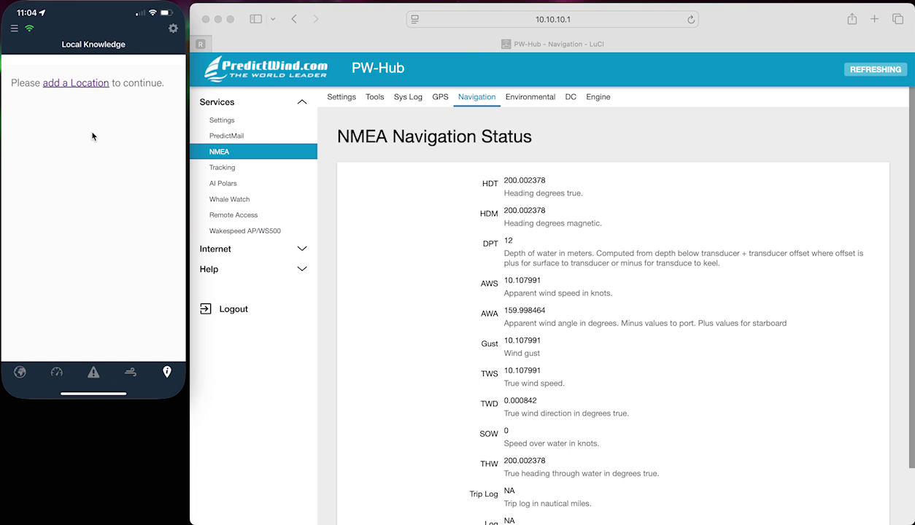
click(88, 84)
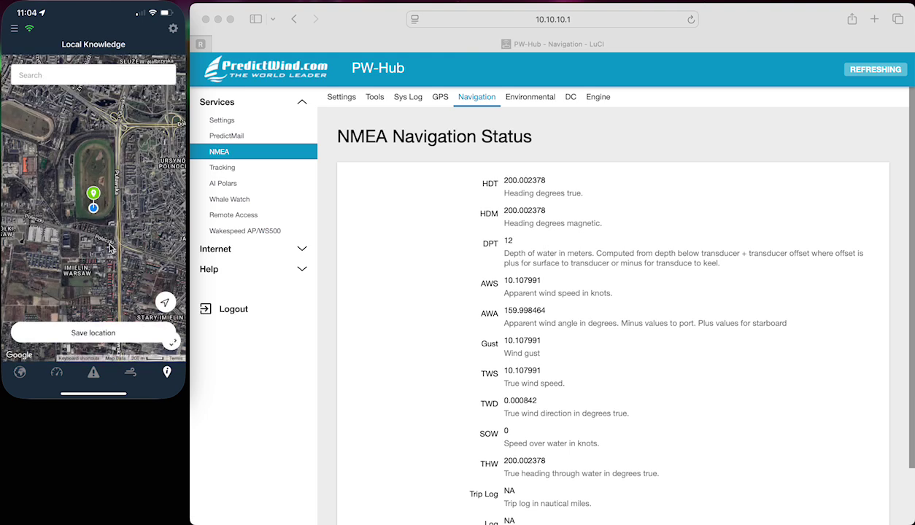
click(98, 333)
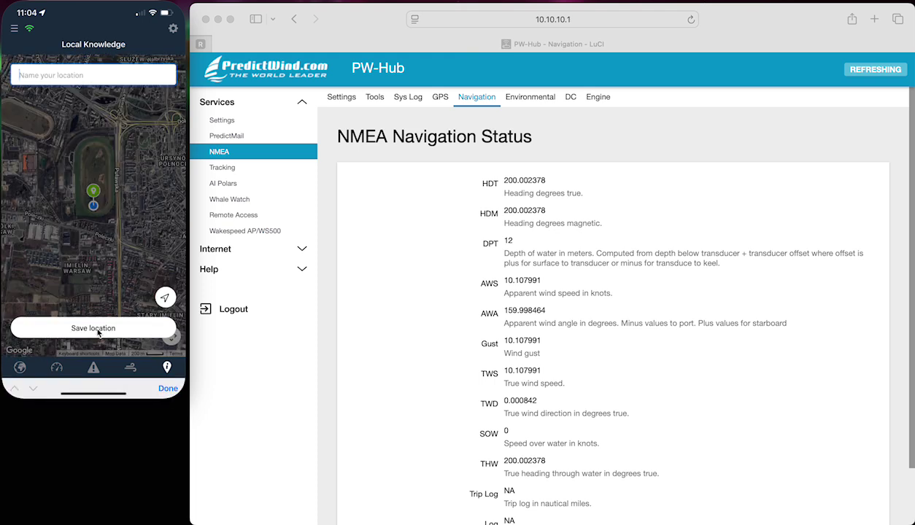
text(Test)
click(98, 333)
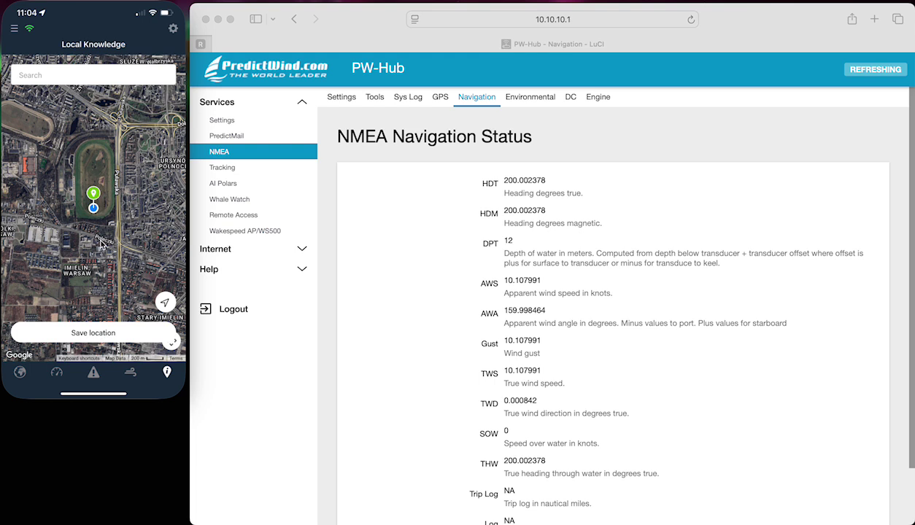
click(131, 374)
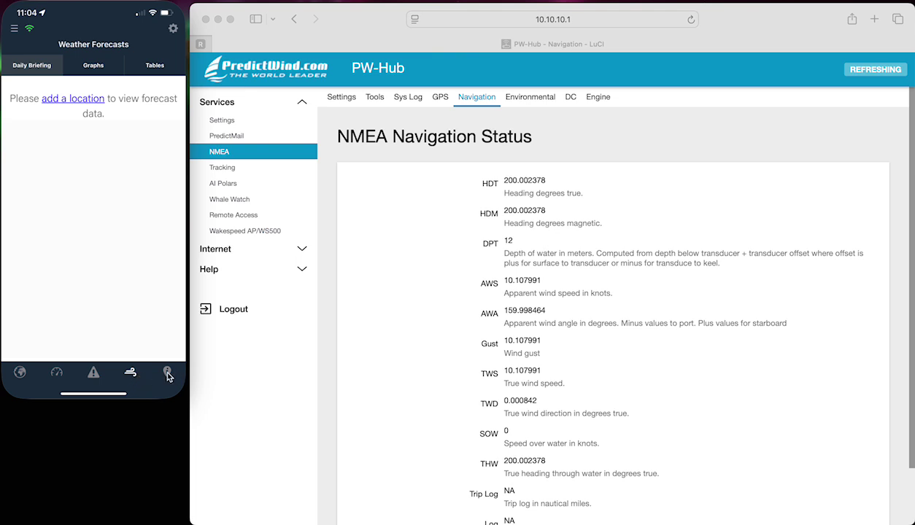
- Return to Local Knowledge, allow location access, and view the Datahub Test Anchorage card
click(167, 374)
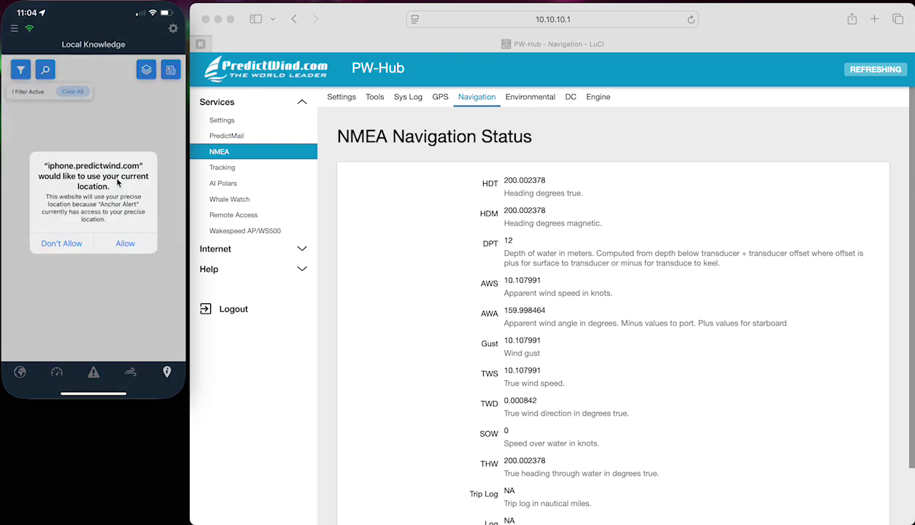
click(124, 245)
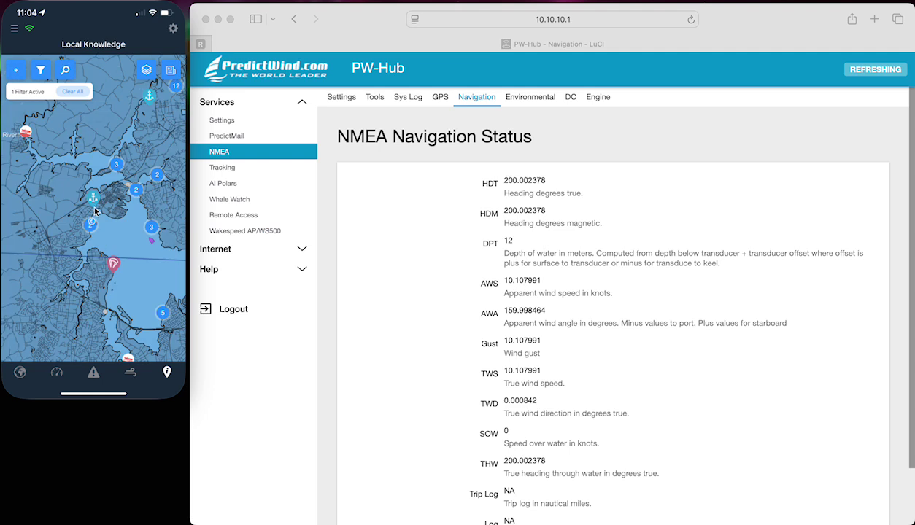
click(93, 200)
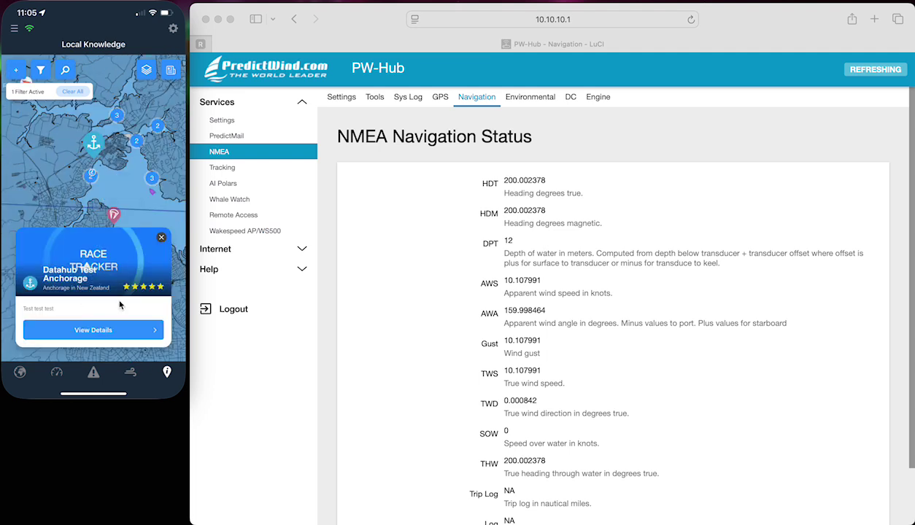
click(160, 237)
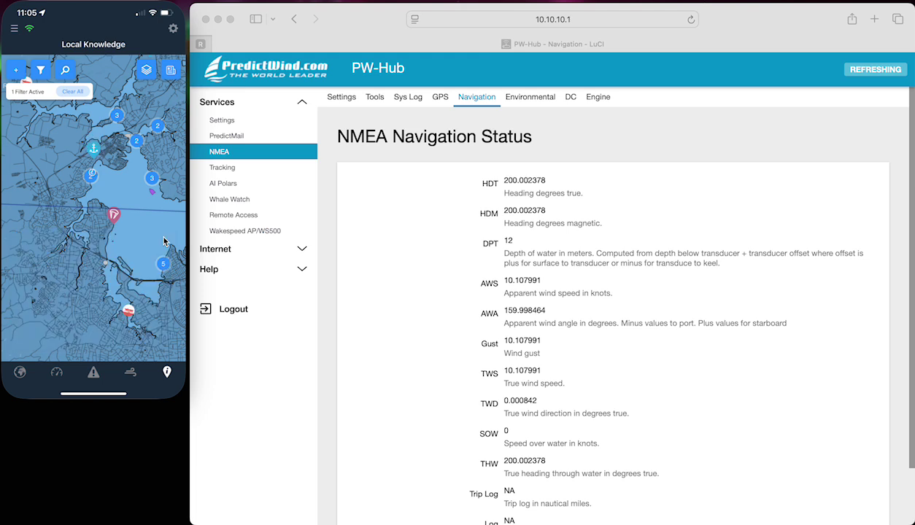
- Zoom in to review West Harbour Boat Ramp and Hobsonville Marina, then return to the Anchor Map
double_click(129, 167)
scroll(41, 204, up, 2)
click(27, 197)
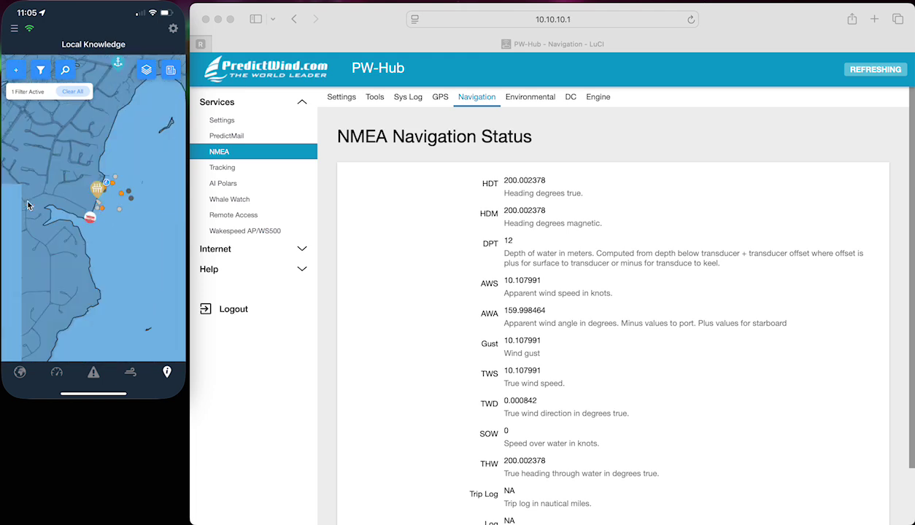
click(89, 219)
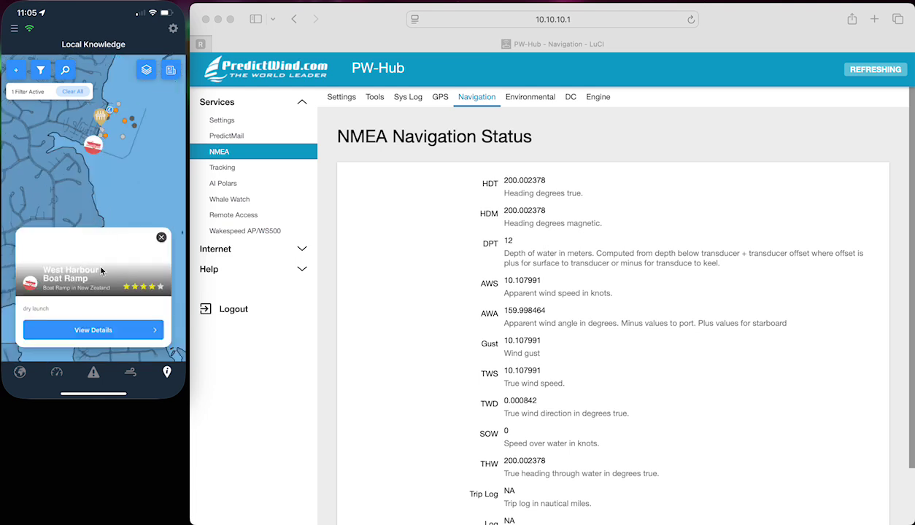
click(161, 238)
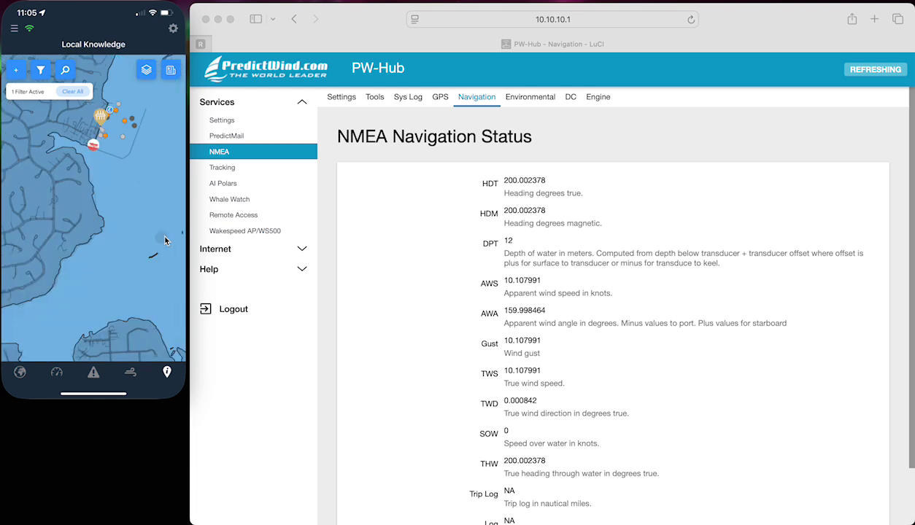
click(102, 116)
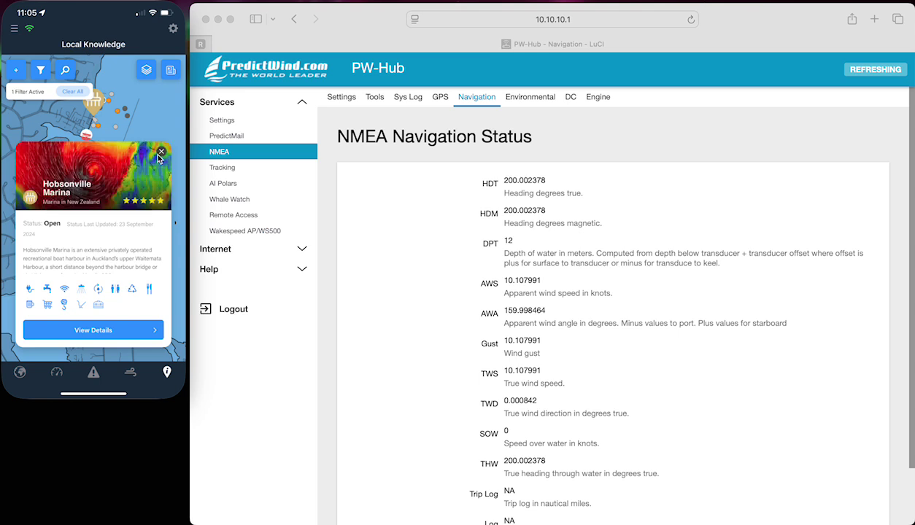
click(162, 153)
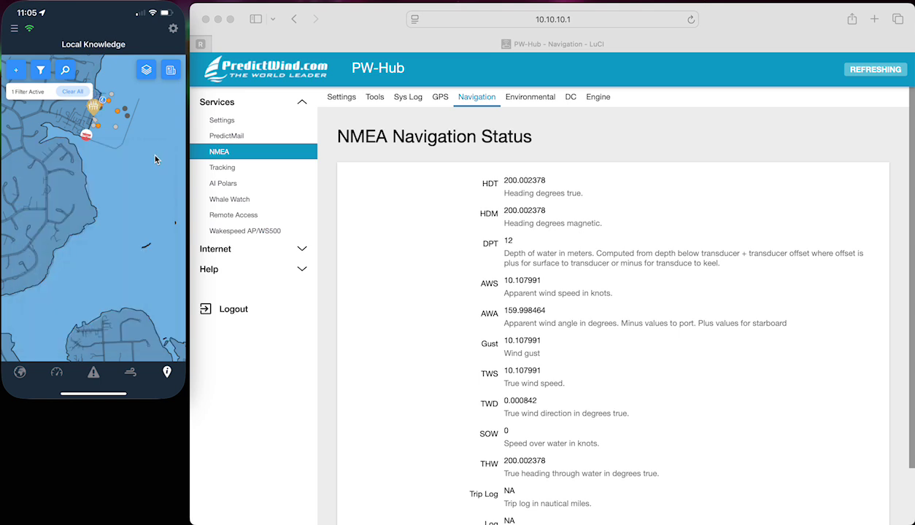
click(20, 372)
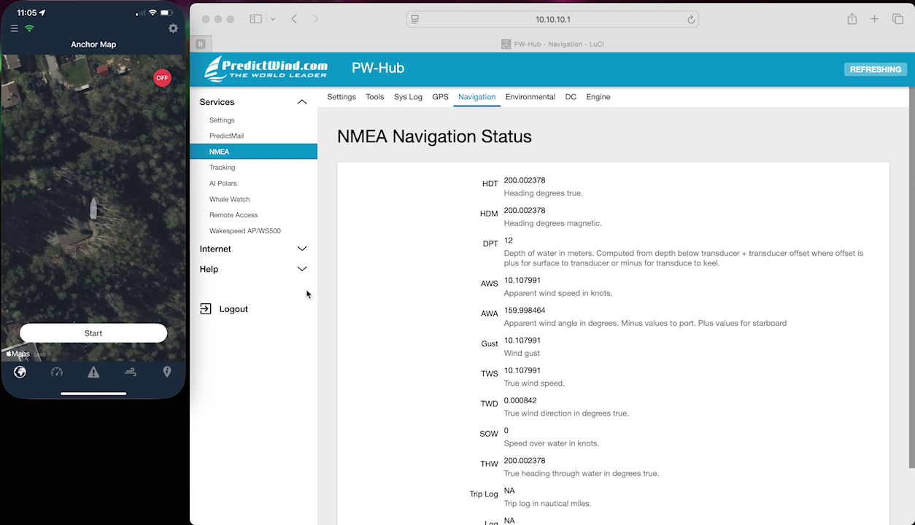
- Load the PredictWind Help Center via 'help' and open the Anchor Alert App collection
click(558, 20)
text(help)
key(Return)
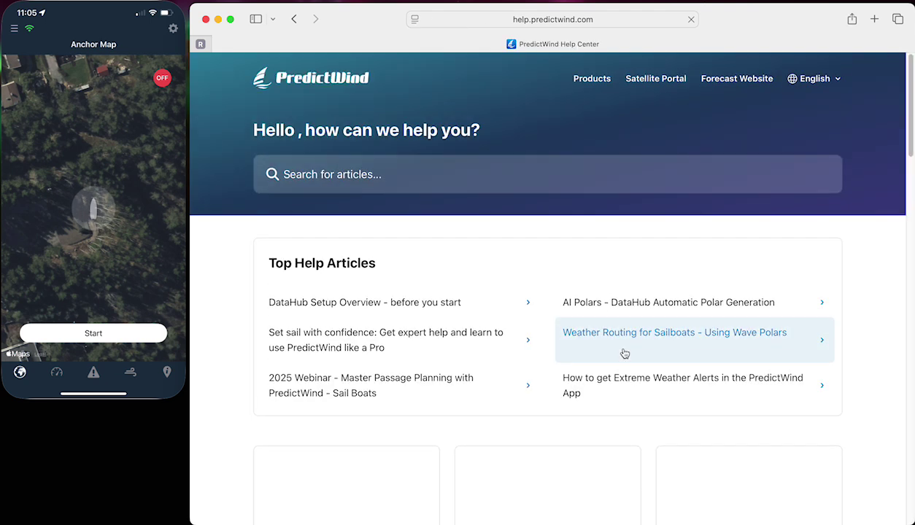
scroll(625, 354, down, 5)
scroll(625, 354, down, 5)
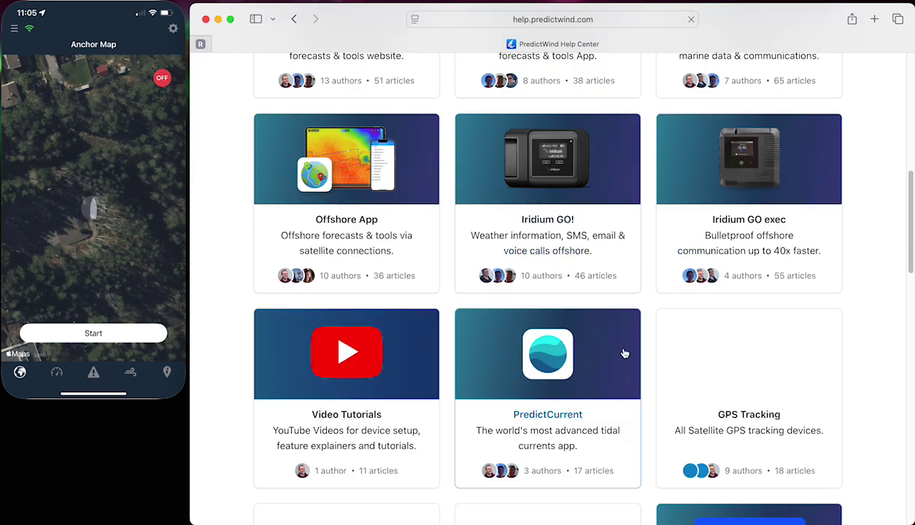
scroll(625, 354, down, 5)
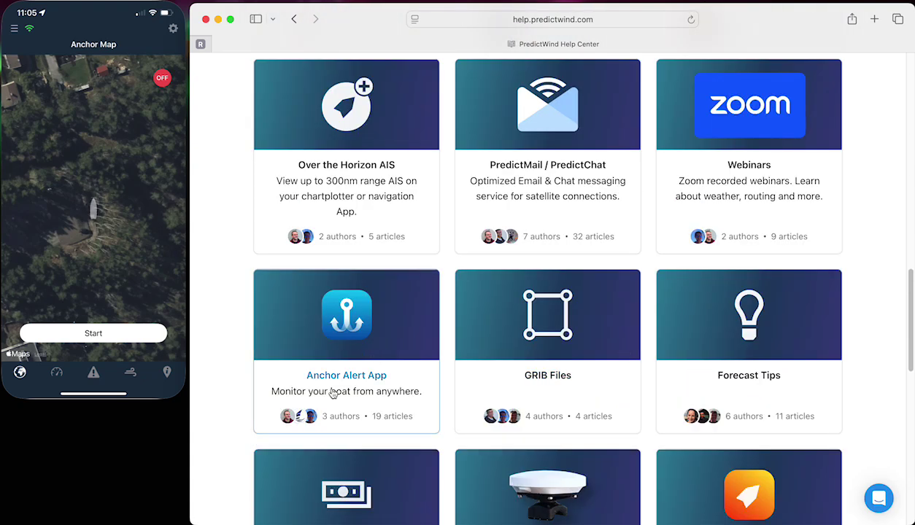
click(349, 355)
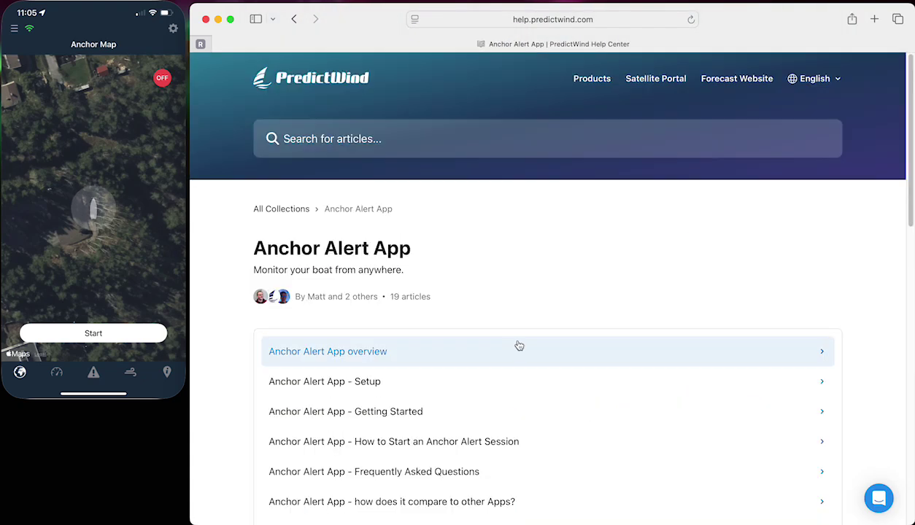
- Skim the Anchor Alert App Setup and Getting Started articles
scroll(517, 345, down, 3)
click(456, 244)
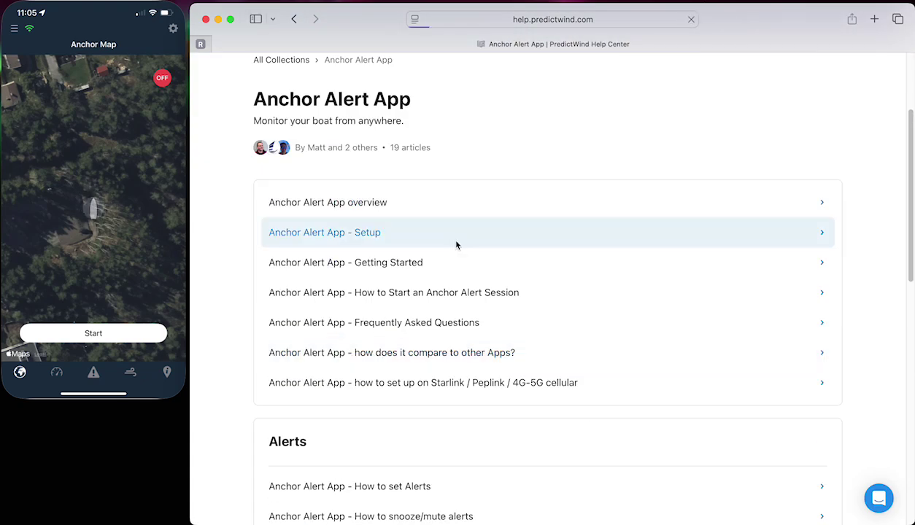
scroll(476, 225, down, 4)
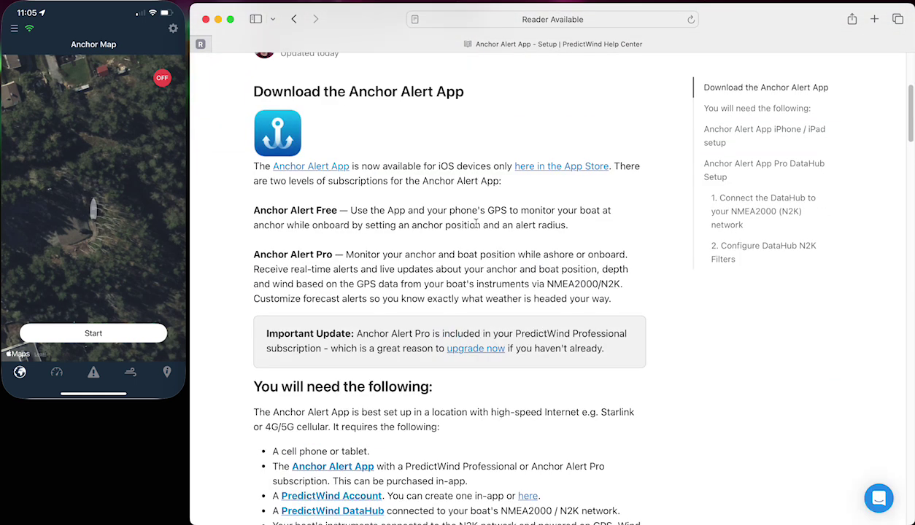
click(293, 19)
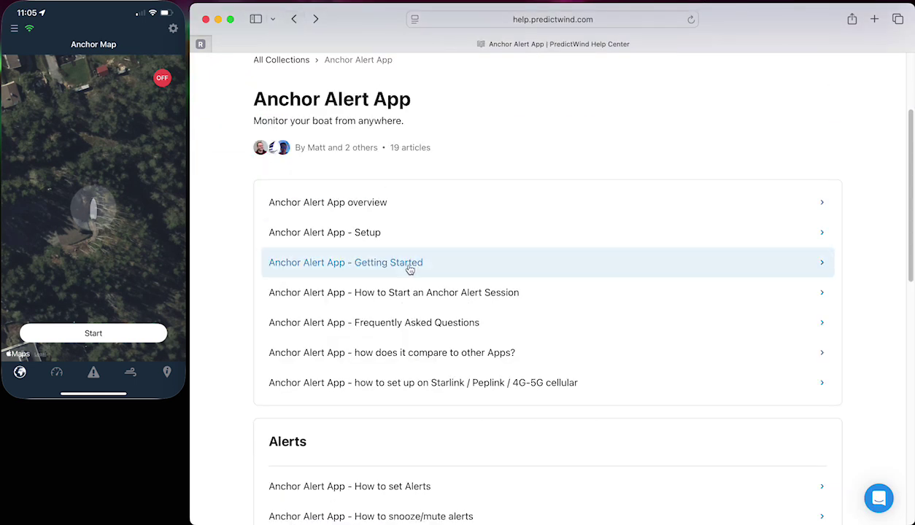
click(407, 266)
scroll(370, 174, down, 5)
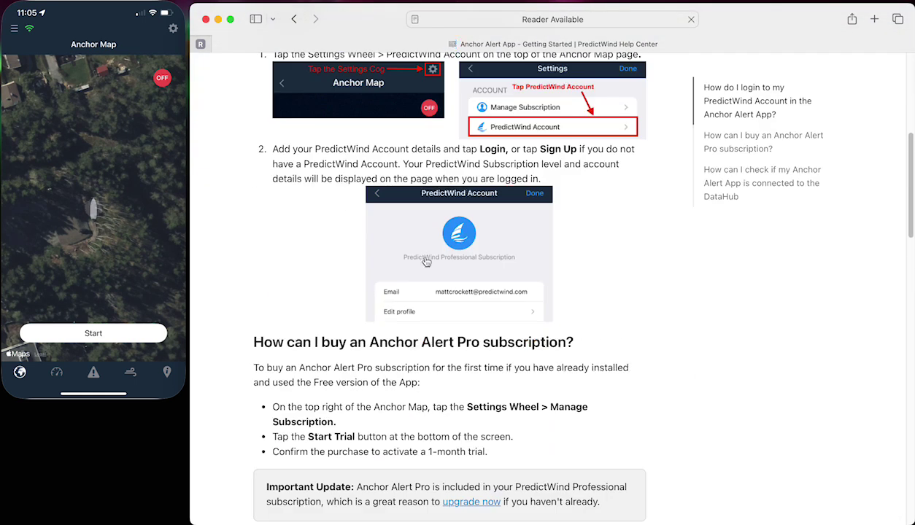
click(293, 19)
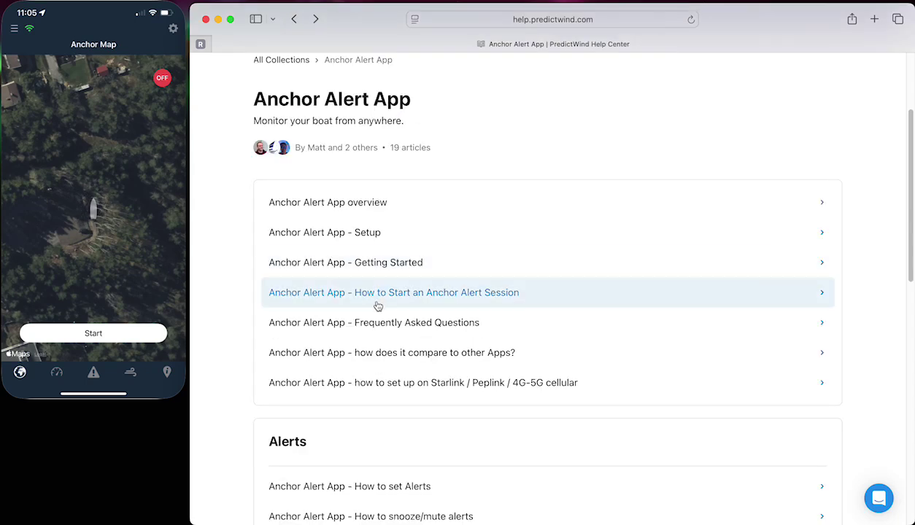
- Open the Starlink / Peplink / 4G-5G cellular setup article
scroll(388, 332, down, 4)
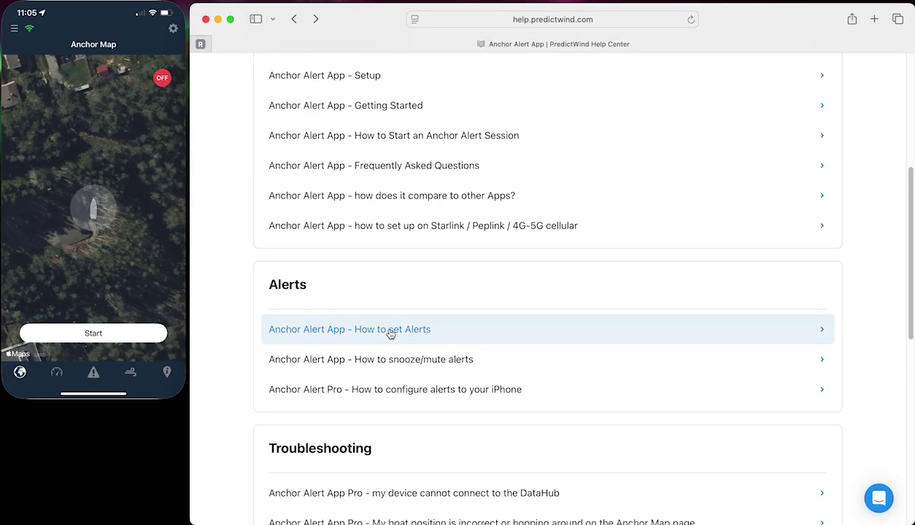
click(431, 226)
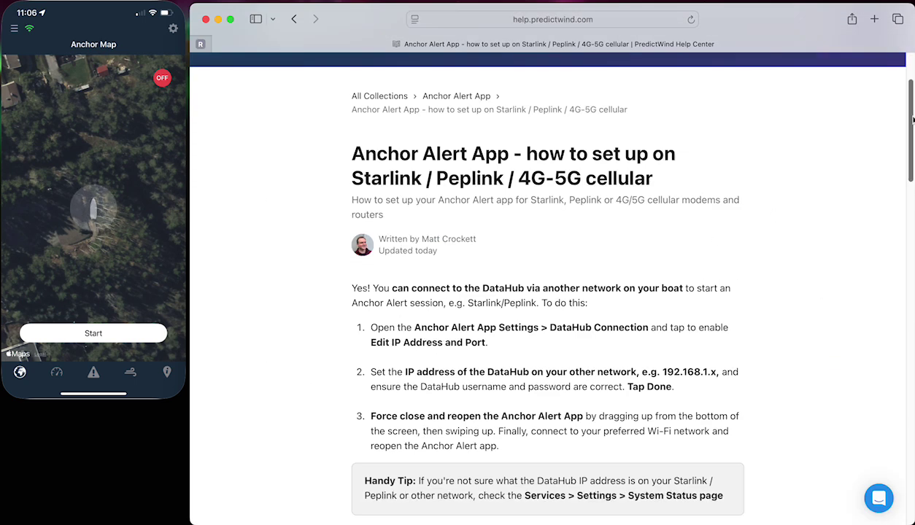
drag(908, 122, 892, 94)
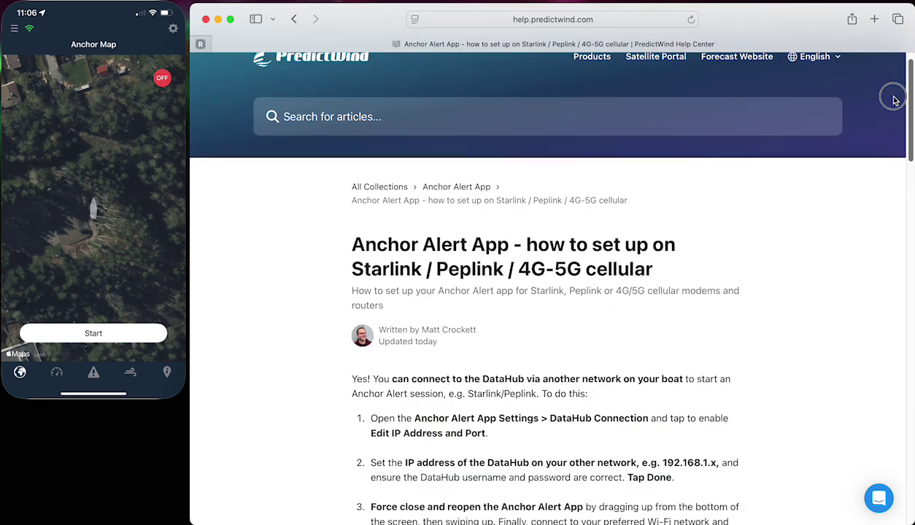
- Read the 'How to snooze/mute alerts' article, then go back to the 19-article Anchor Alert App list
click(294, 19)
scroll(422, 238, down, 5)
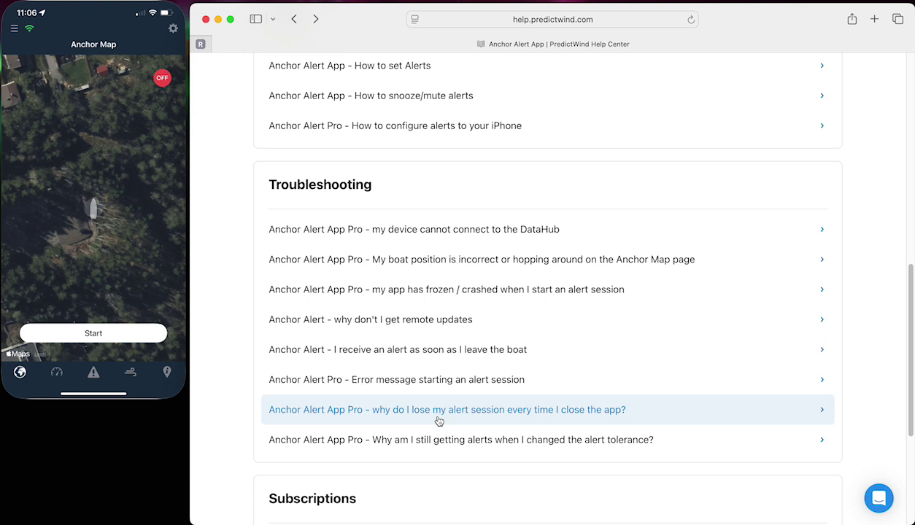
scroll(439, 421, up, 3)
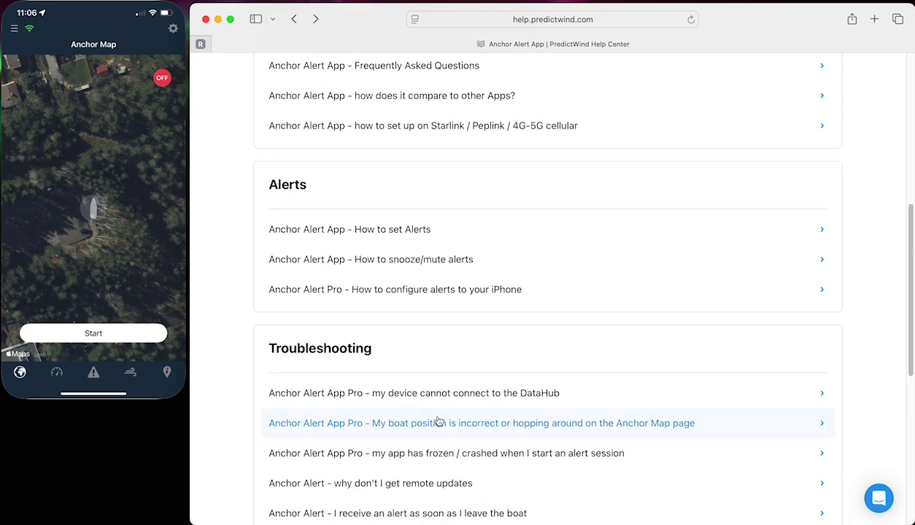
click(429, 262)
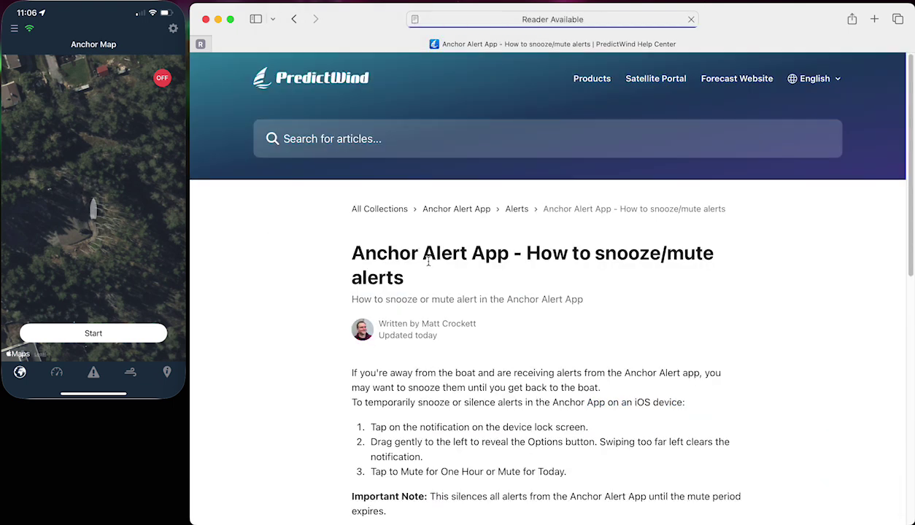
scroll(901, 92, down, 8)
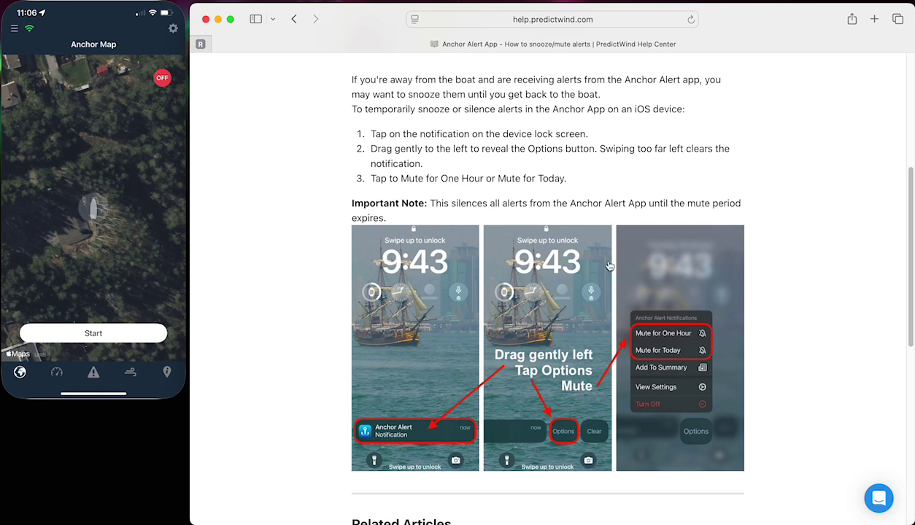
click(294, 20)
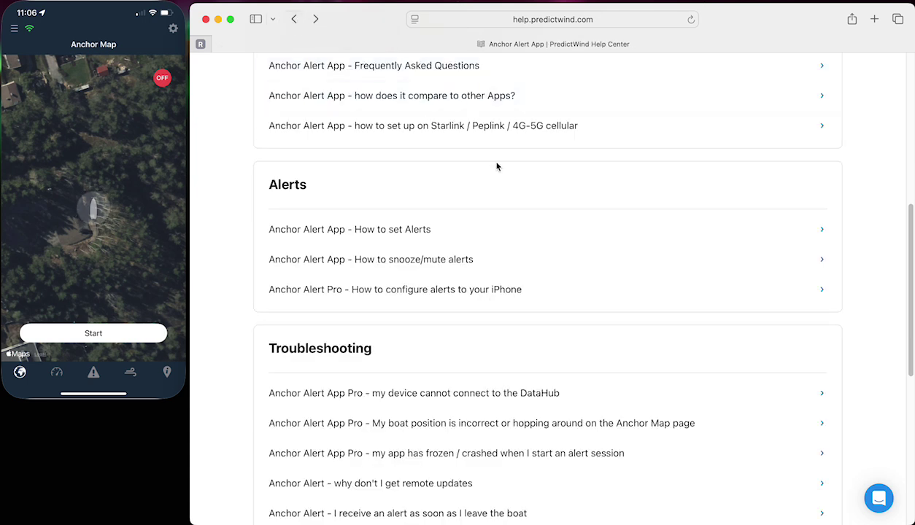
scroll(431, 206, up, 10)
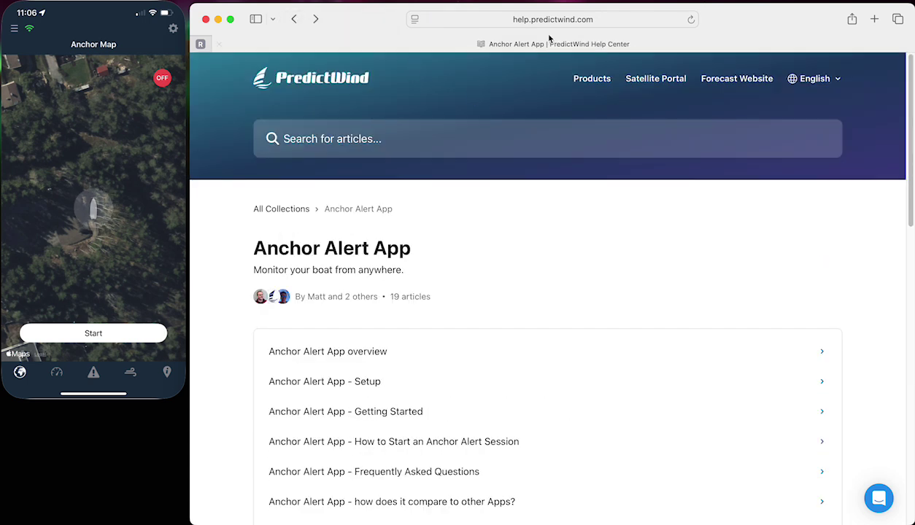